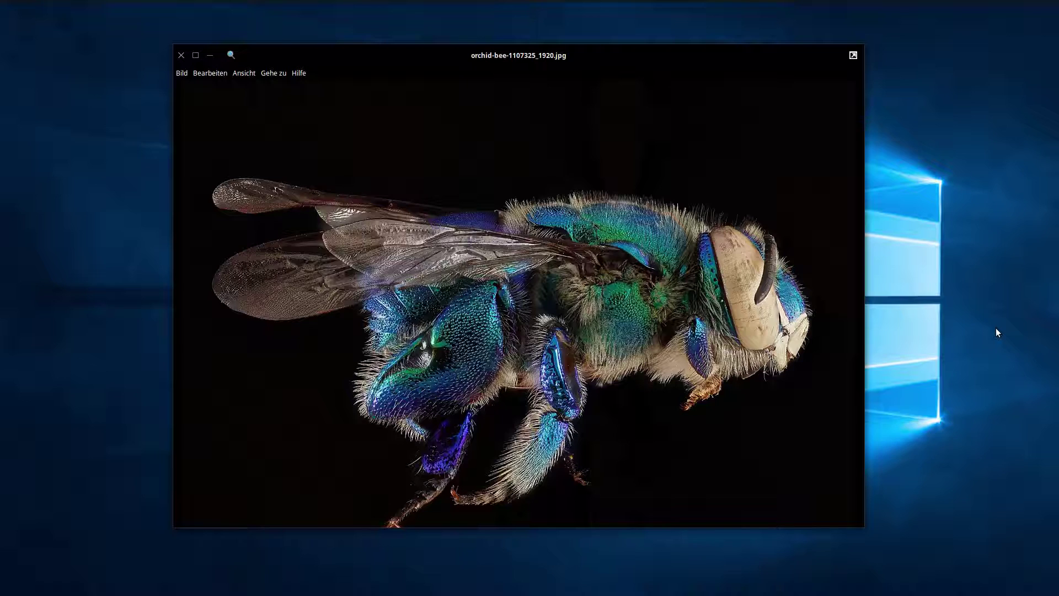
- Open the orchid bee photo in GIMP, keep the window always on top, and go fullscreen
right_click(435, 260)
mouse_move(489, 267)
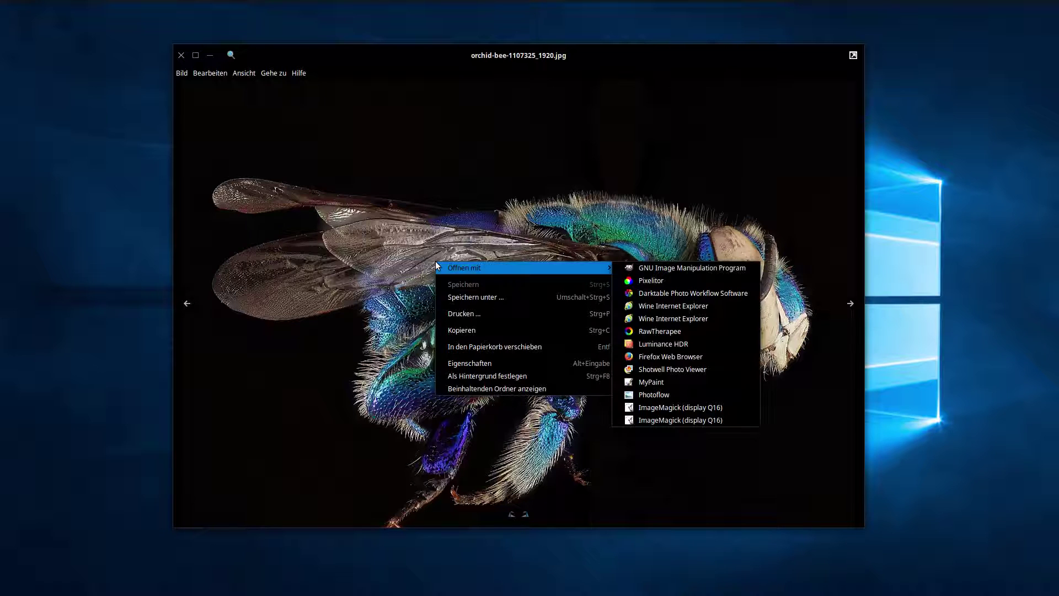
click(674, 268)
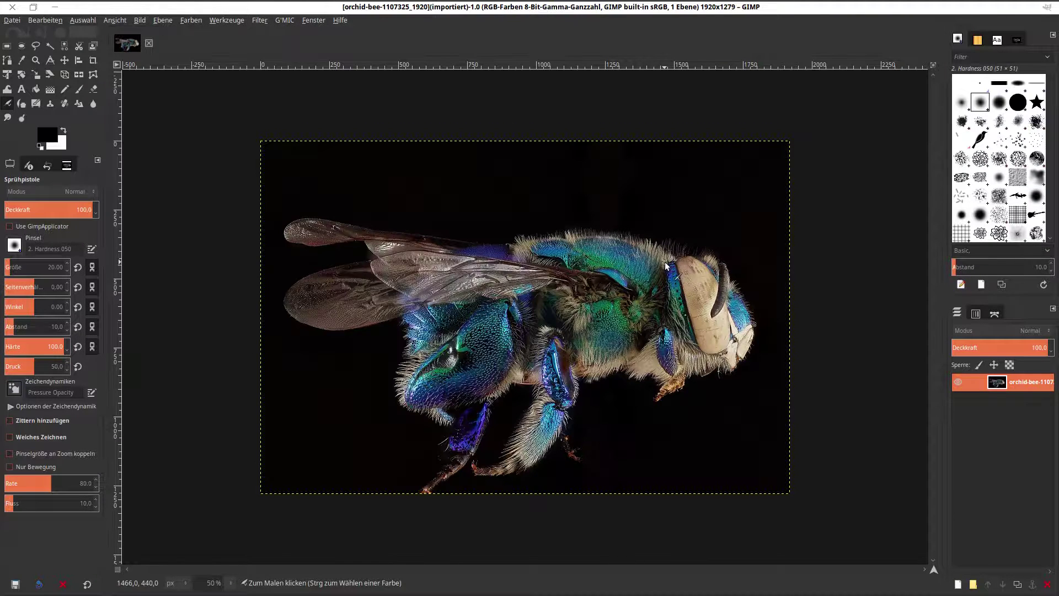
right_click(649, 12)
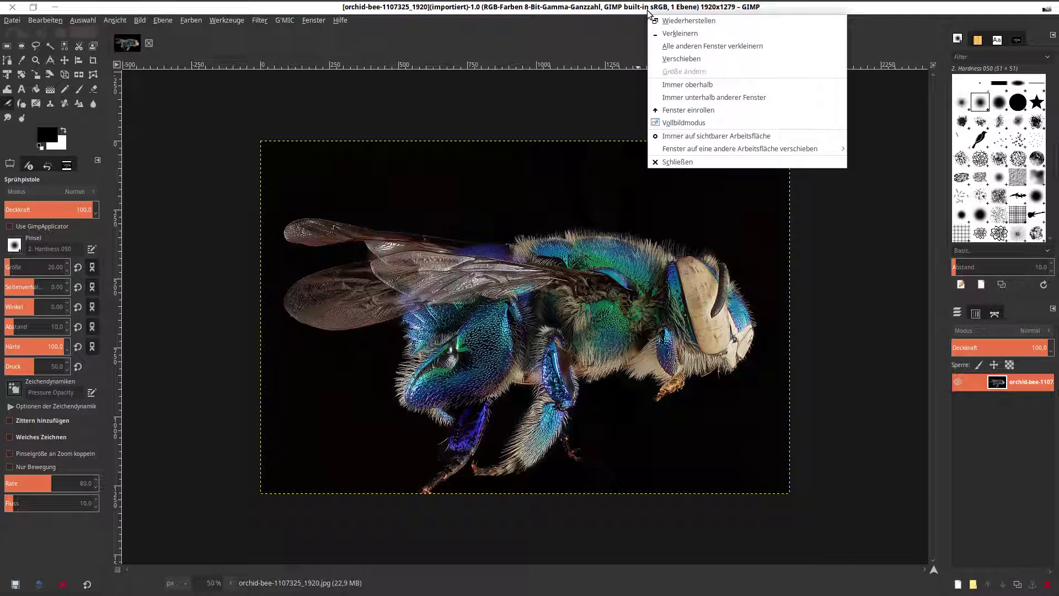
click(682, 87)
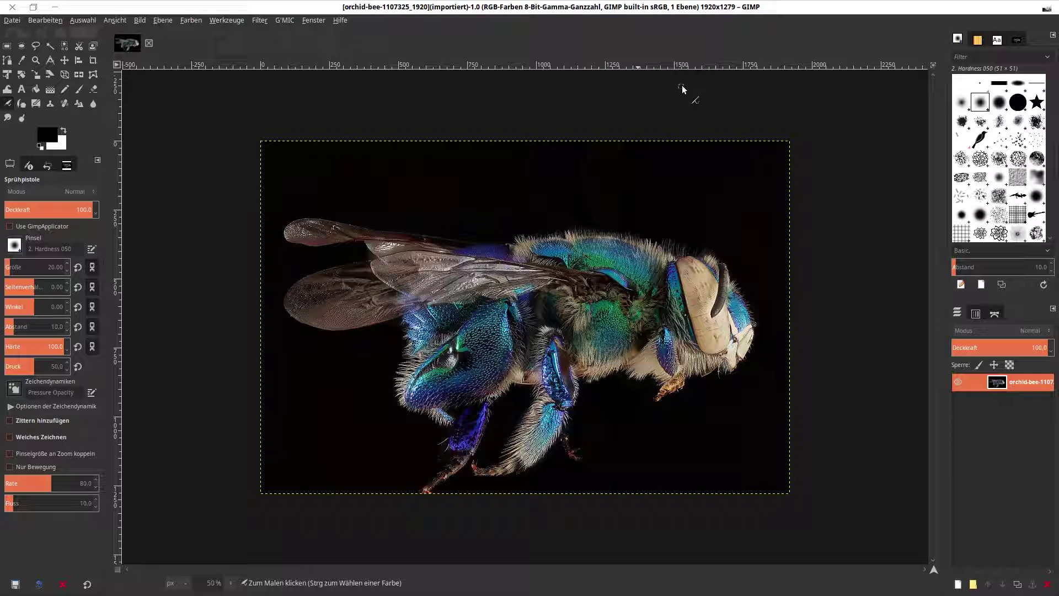
key(F11)
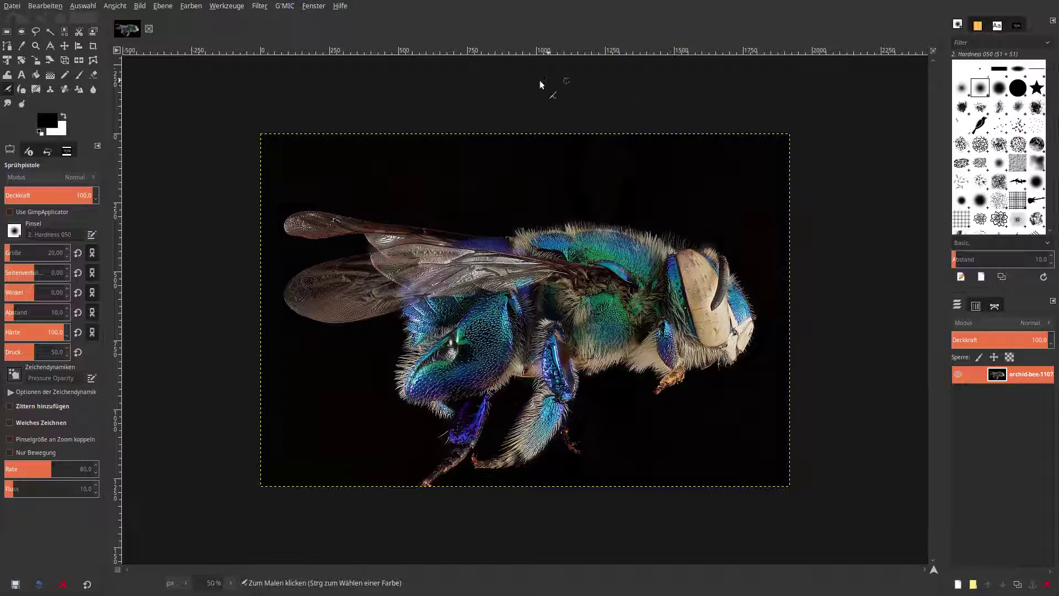
- Convert the bee image to 16-bit integer precision
click(64, 46)
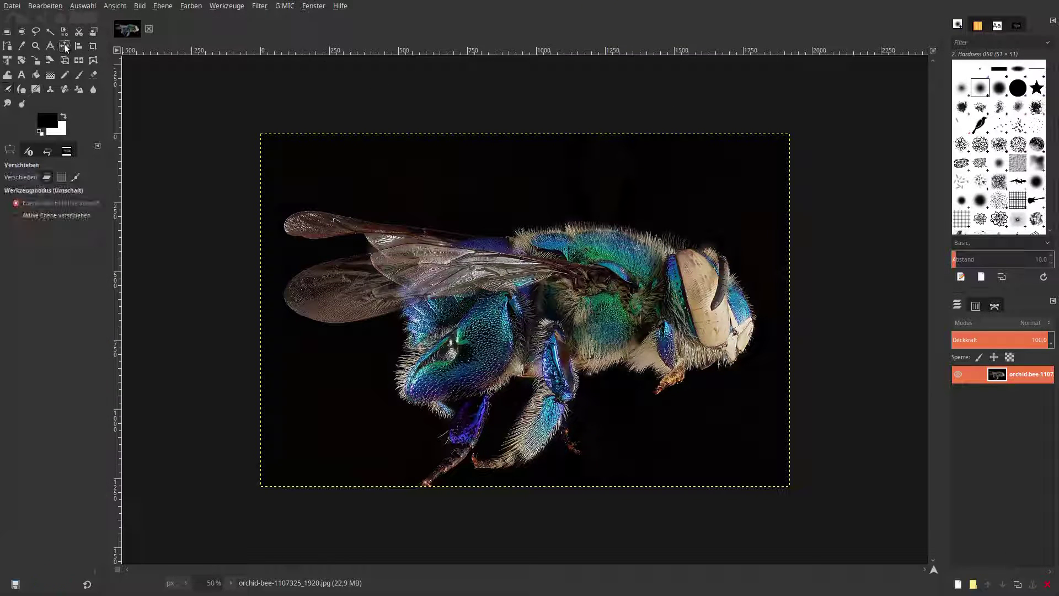
click(139, 6)
mouse_move(164, 45)
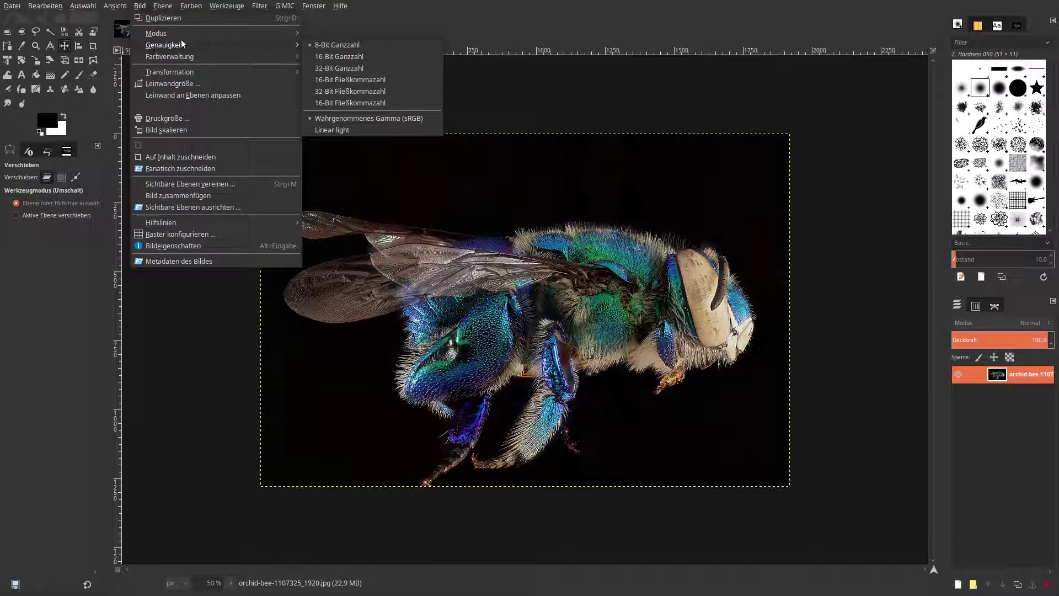
click(338, 58)
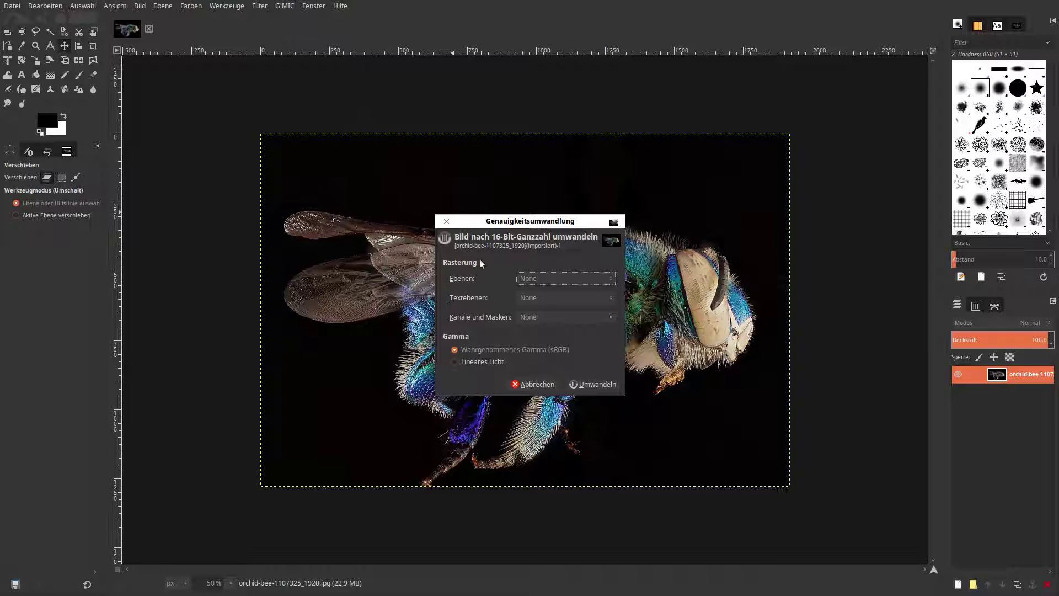
click(593, 384)
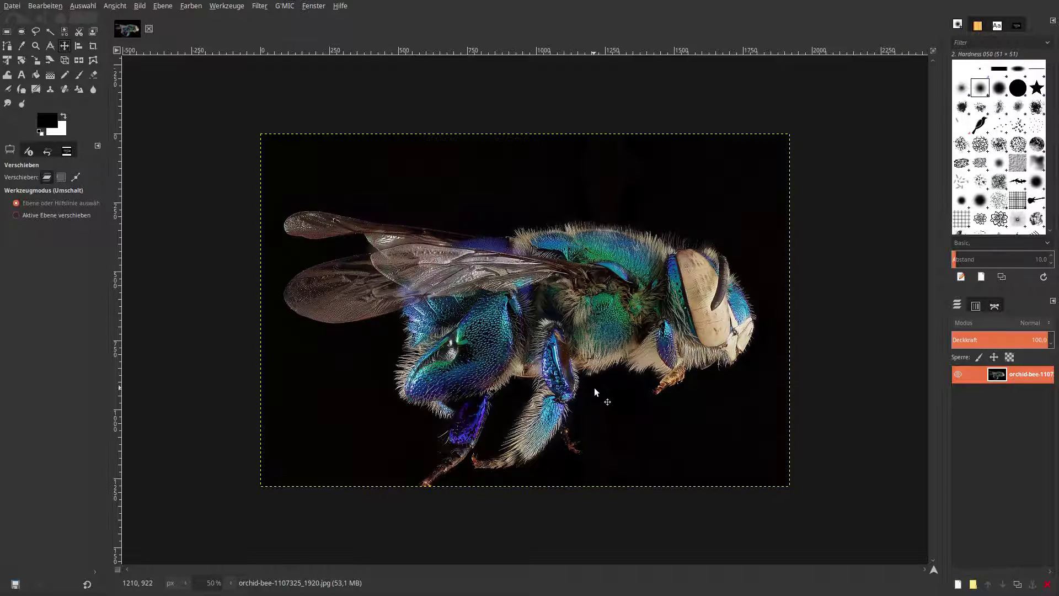
- Set the view zoom to 67 %
click(209, 583)
text(67)
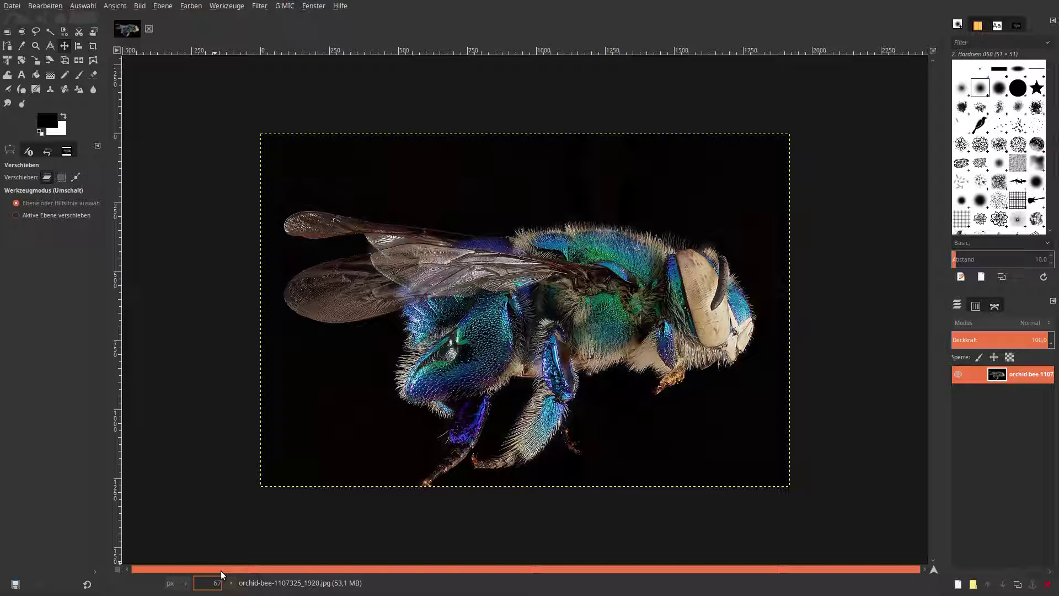
key(Return)
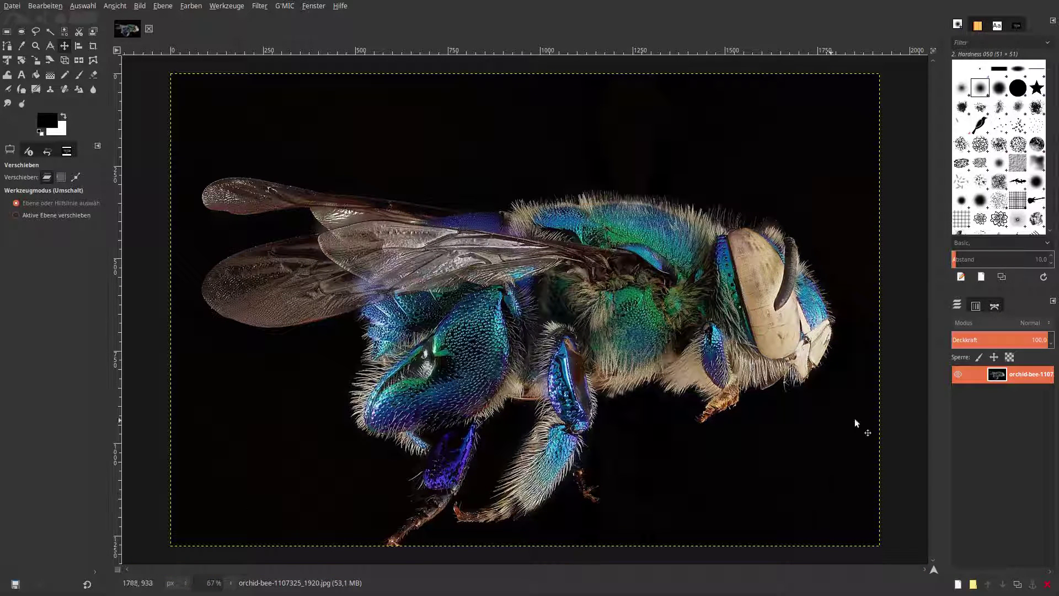
- Duplicate the bee layer, hide the original, and decompose the copy into LAB layers
click(1018, 585)
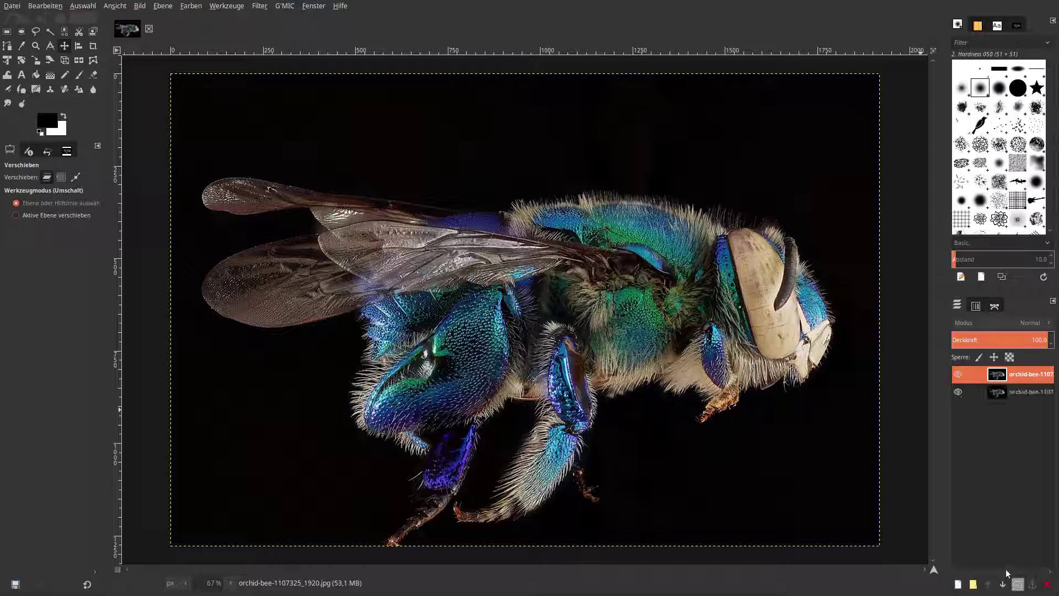
click(958, 393)
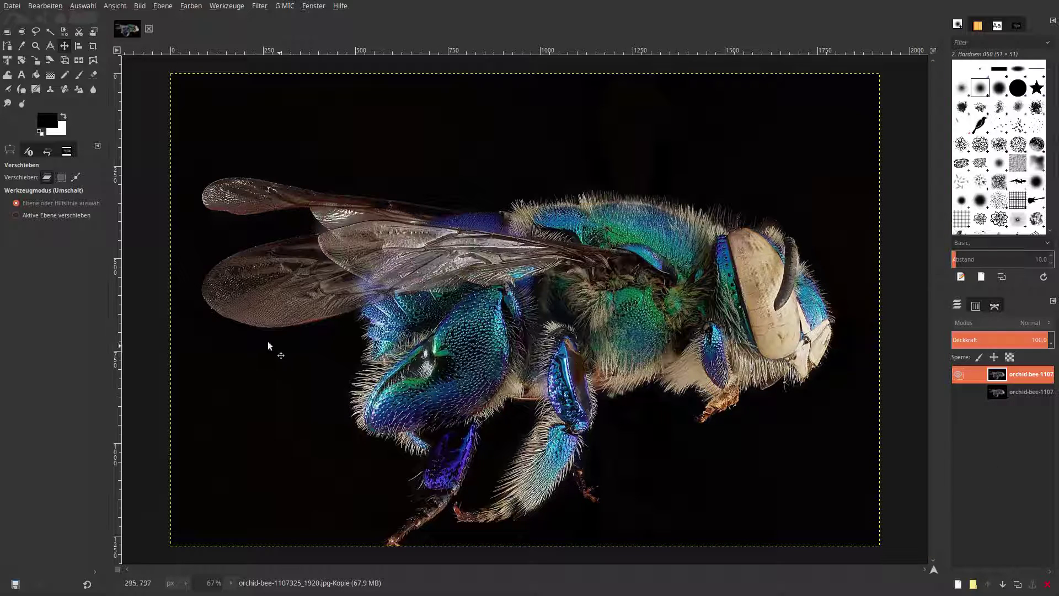
click(189, 7)
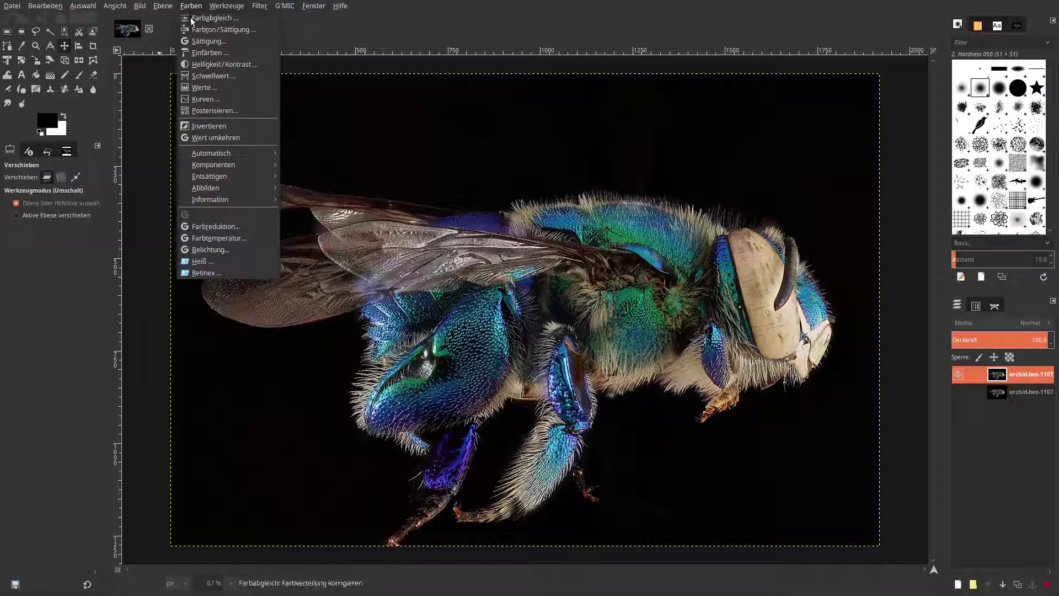
mouse_move(213, 164)
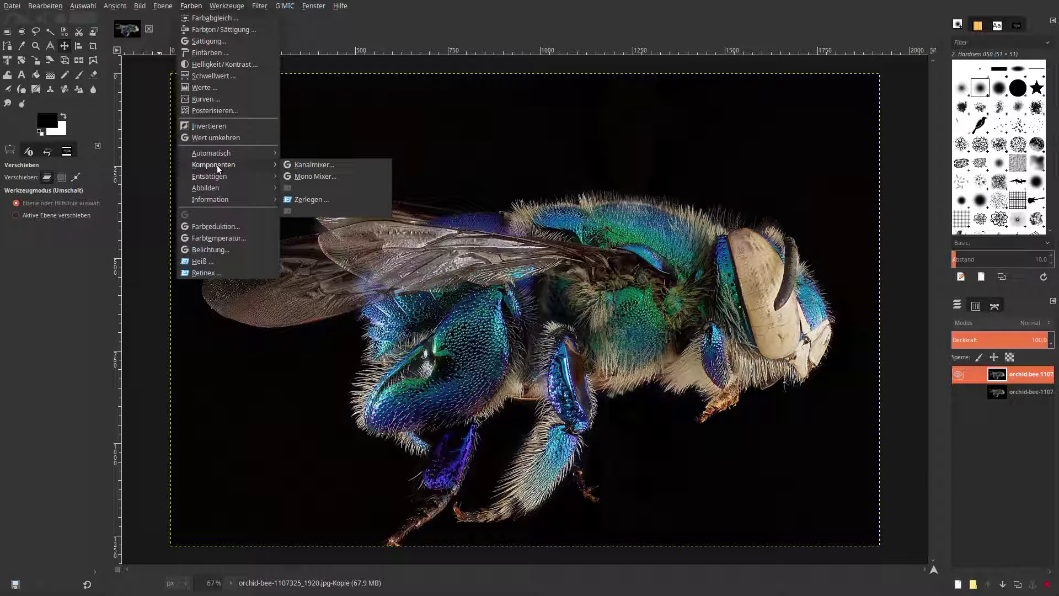
click(309, 200)
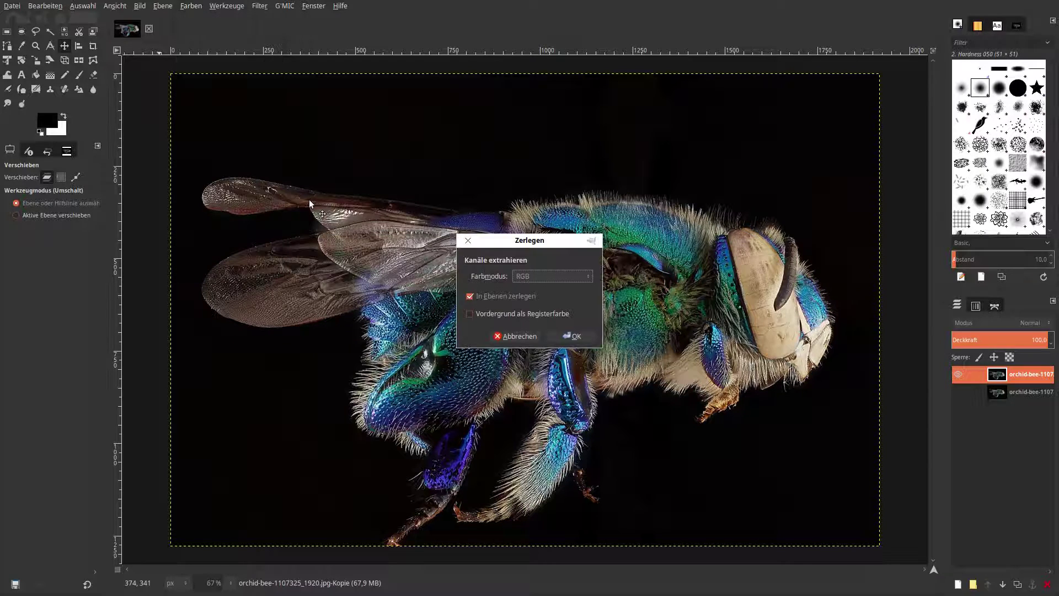
click(531, 276)
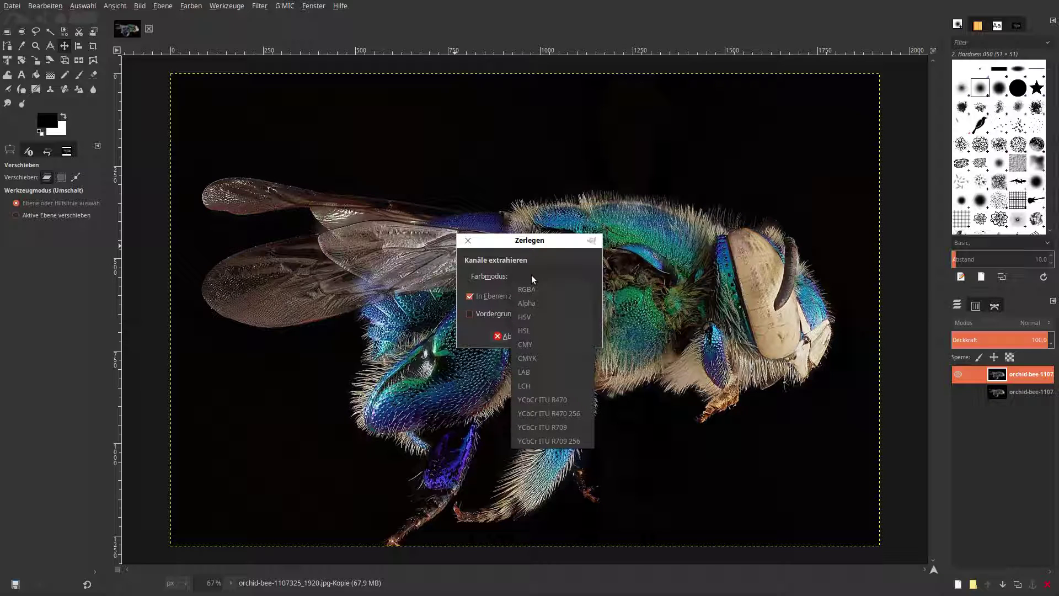
click(554, 371)
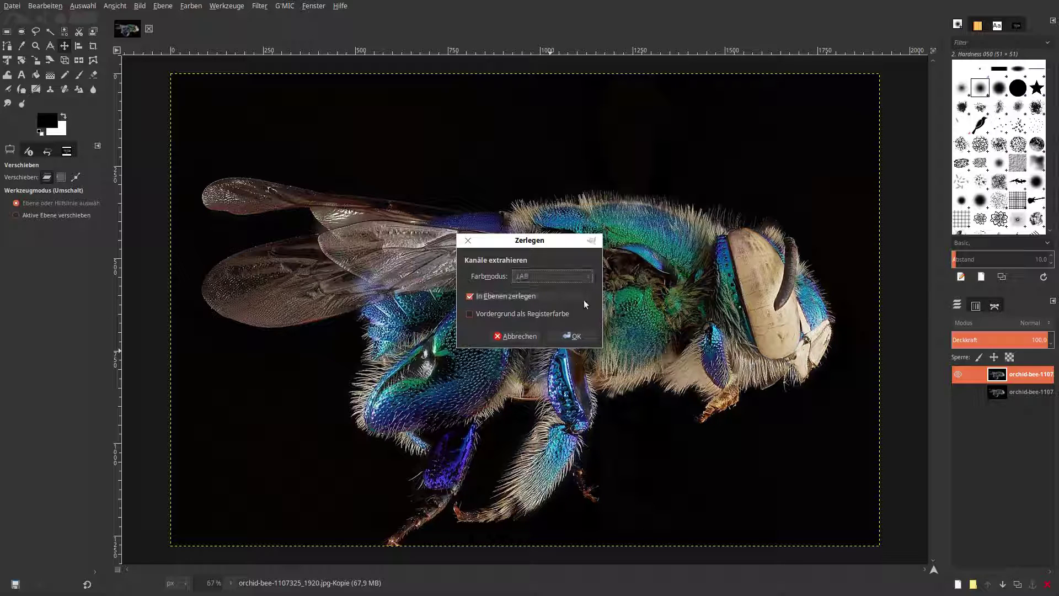
click(587, 337)
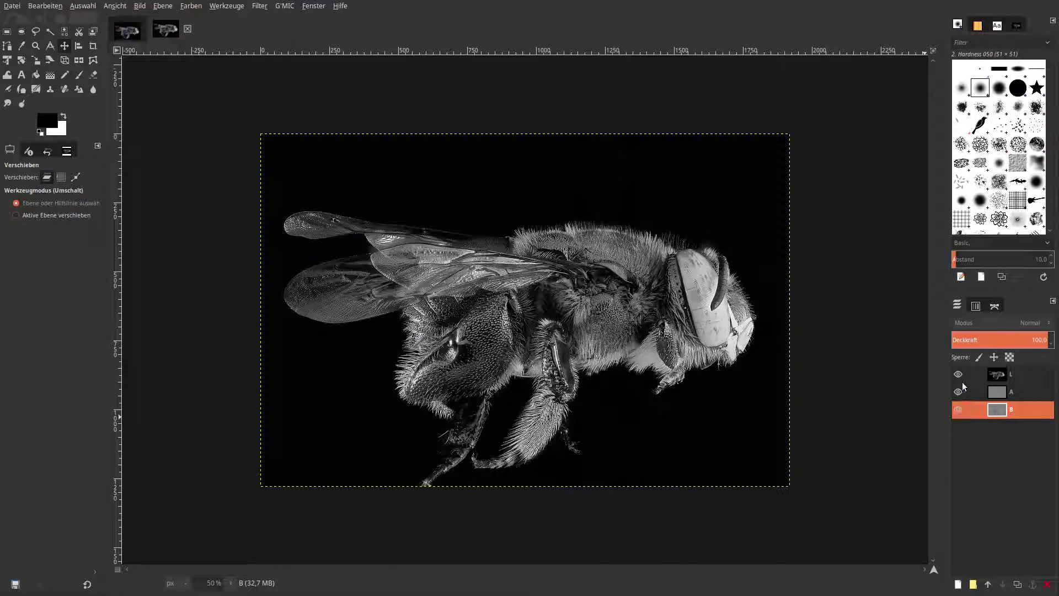
- Hide layers L and A, then steepen layer B's curve by pulling both endpoints inward
click(958, 374)
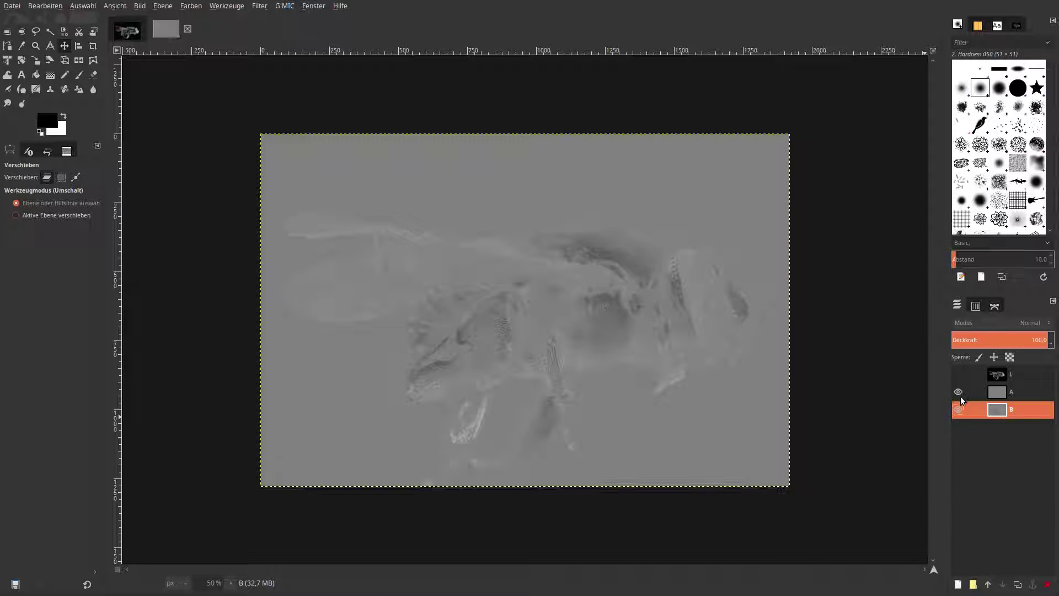
click(958, 392)
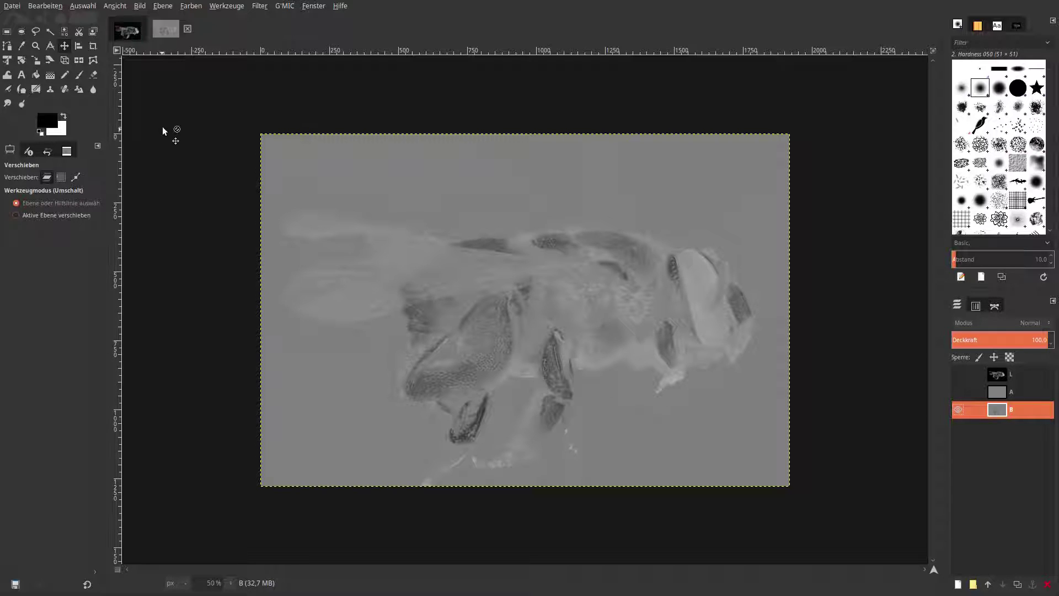
click(189, 7)
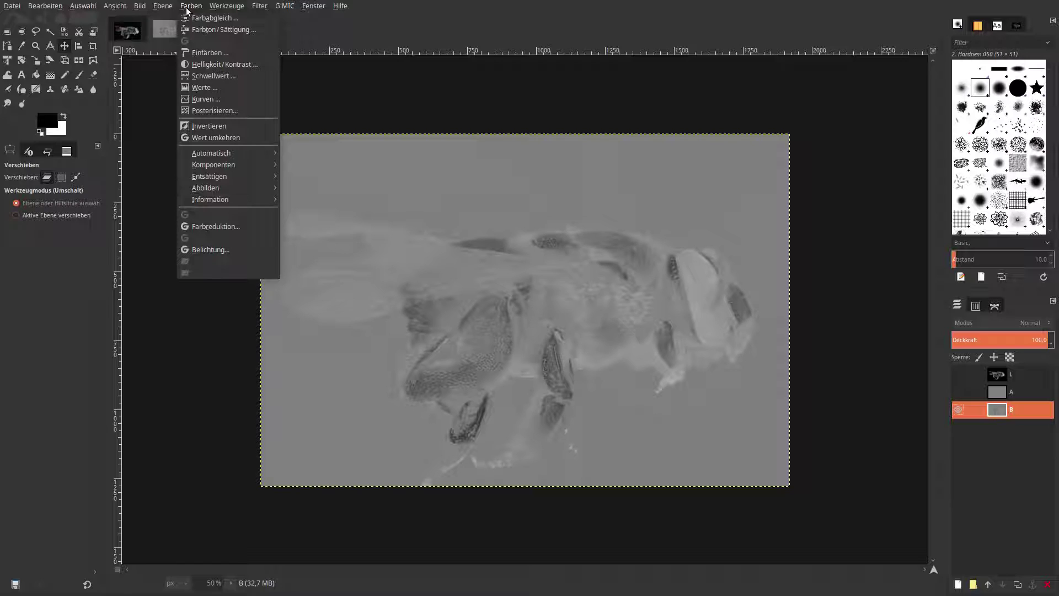
click(209, 100)
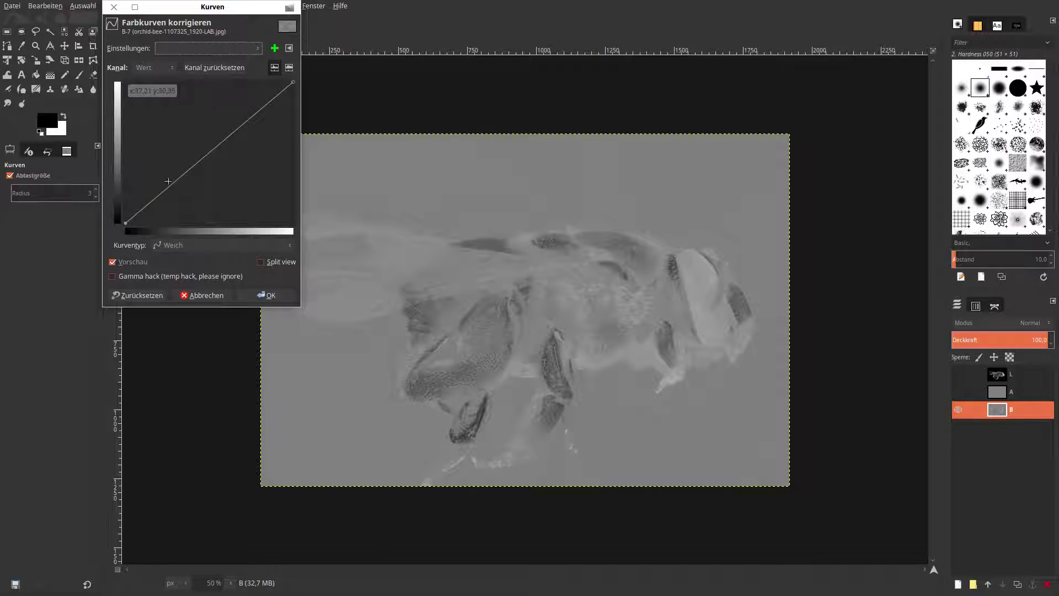
drag(129, 221, 167, 251)
key(Return)
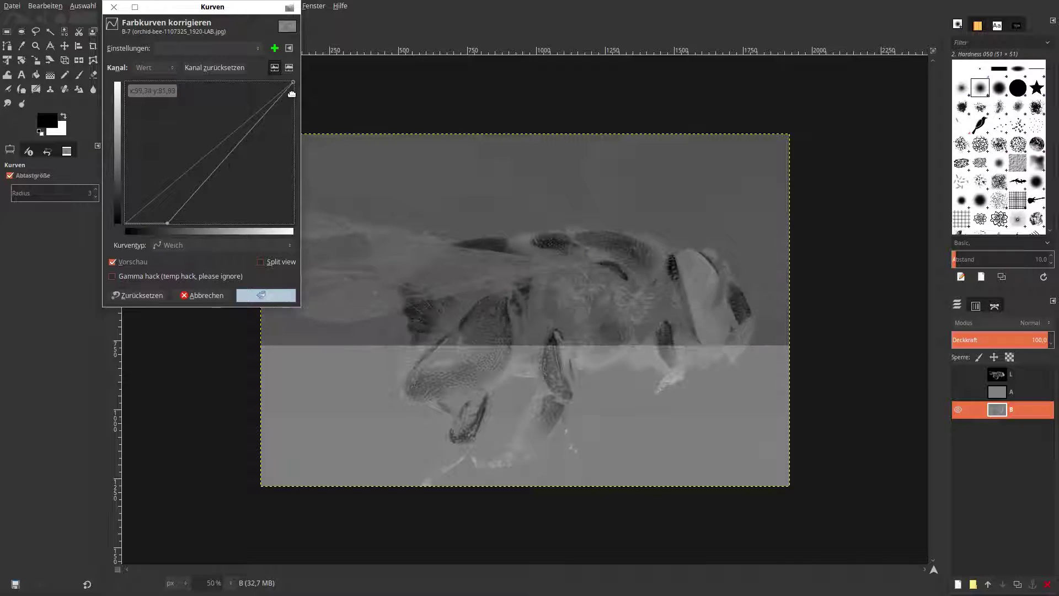
drag(293, 84, 252, 65)
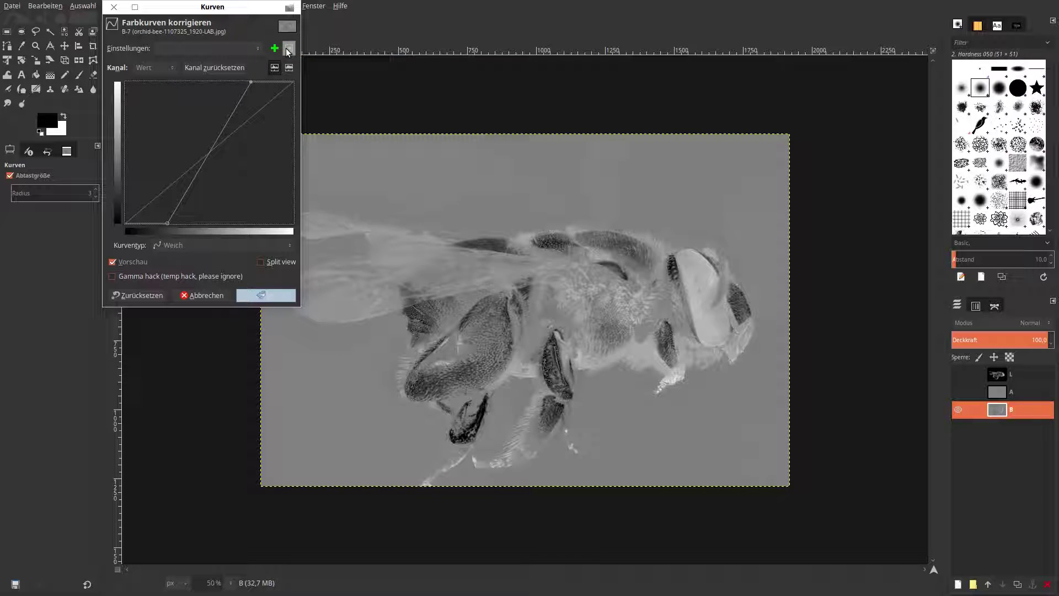
- Save the curve as favourite preset 'LAB-SÄTTIGUNG', apply it, and make layer A active and visible
click(275, 48)
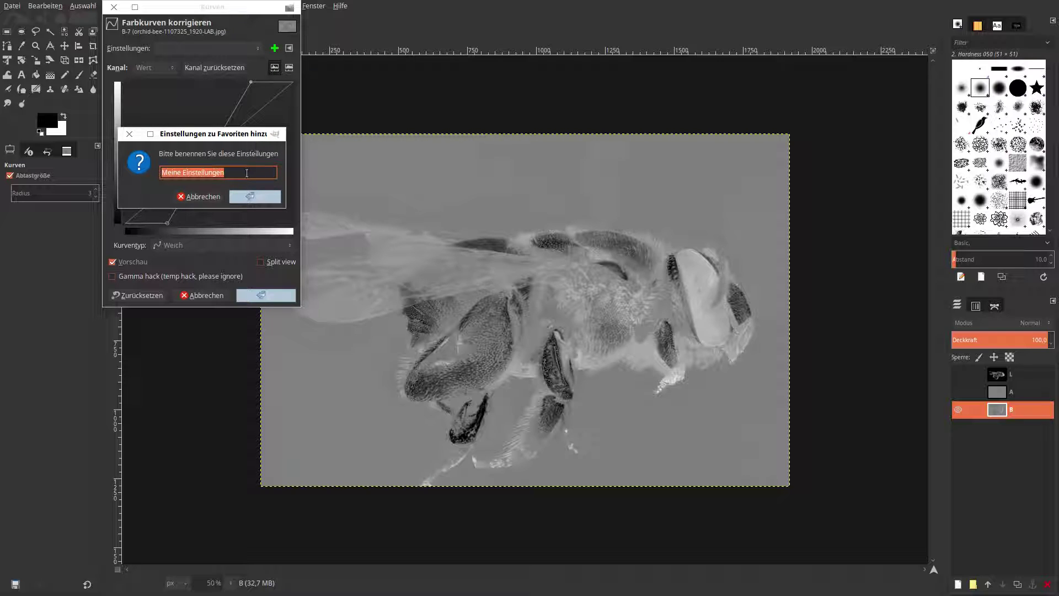
text(L)
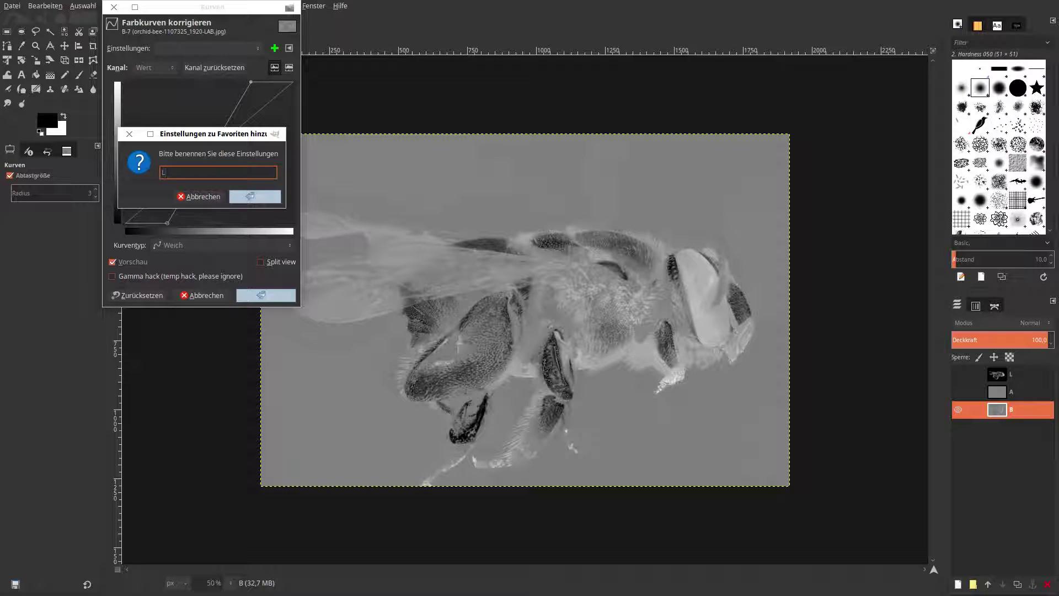
text(AB)
text(-SÄ)
text(TTIGUNG)
click(264, 197)
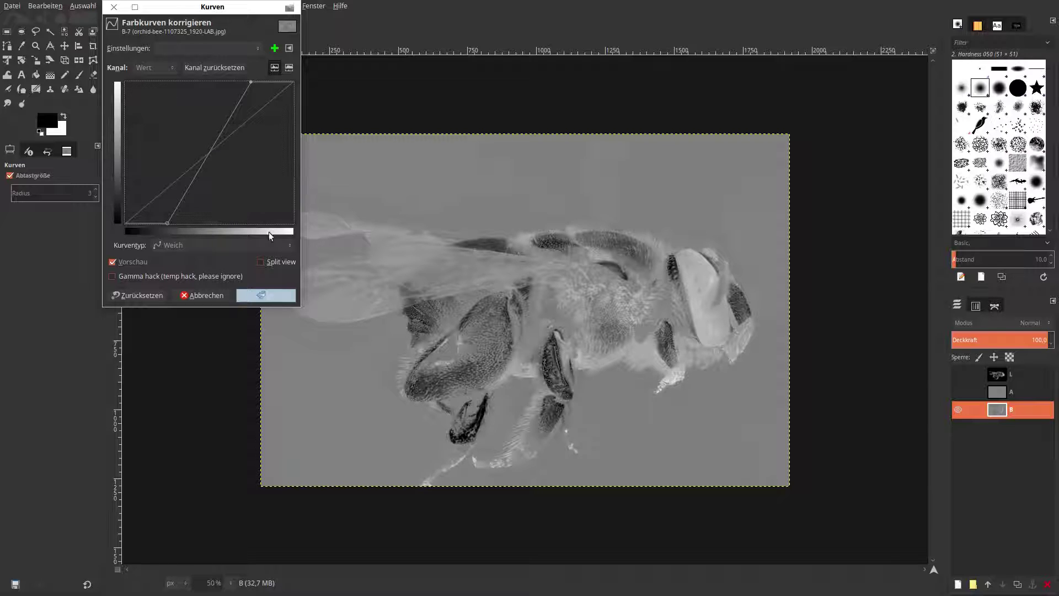
click(269, 296)
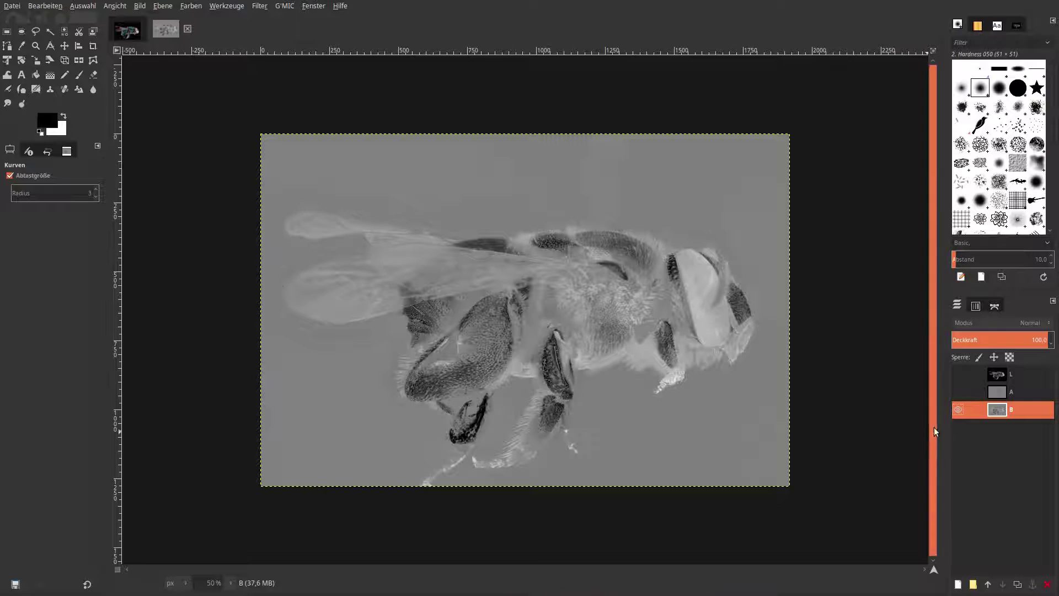
click(999, 392)
click(959, 392)
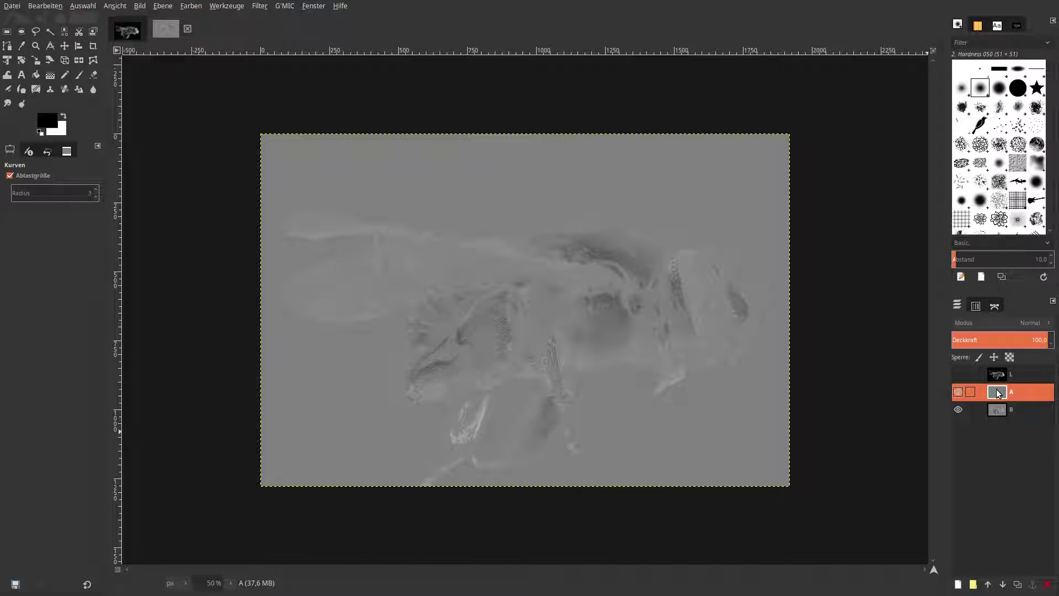
- Apply the saved LAB-SÄTTIGUNG curve preset to layer A and show layer L again
click(191, 6)
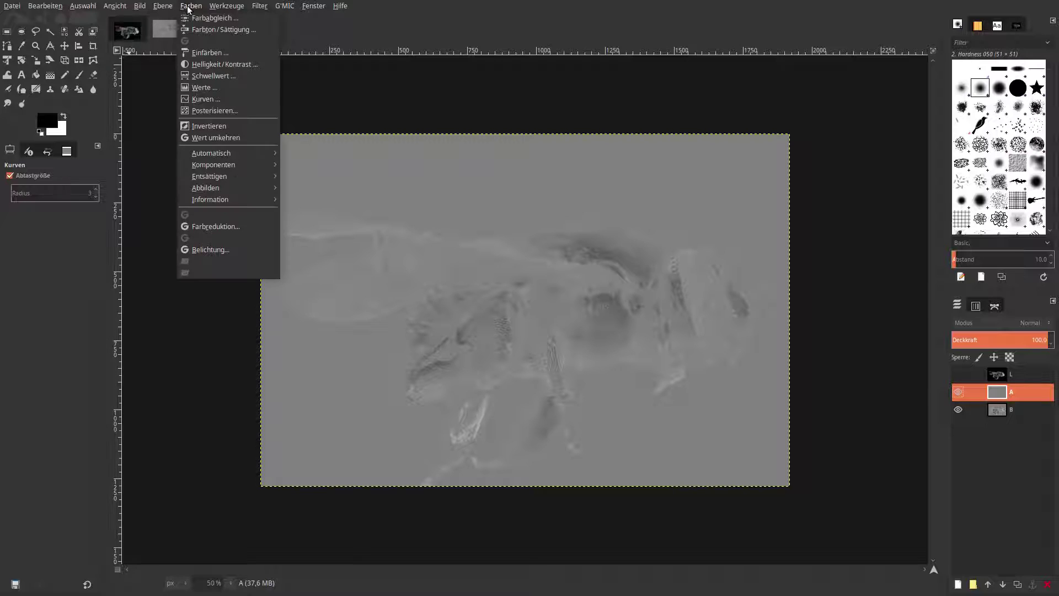
click(203, 100)
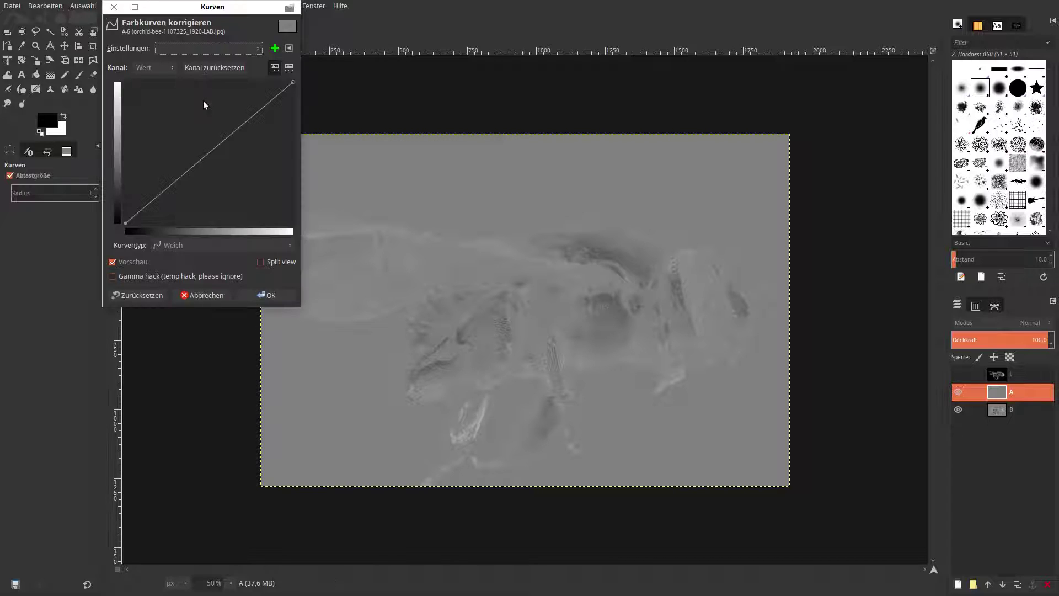
click(160, 68)
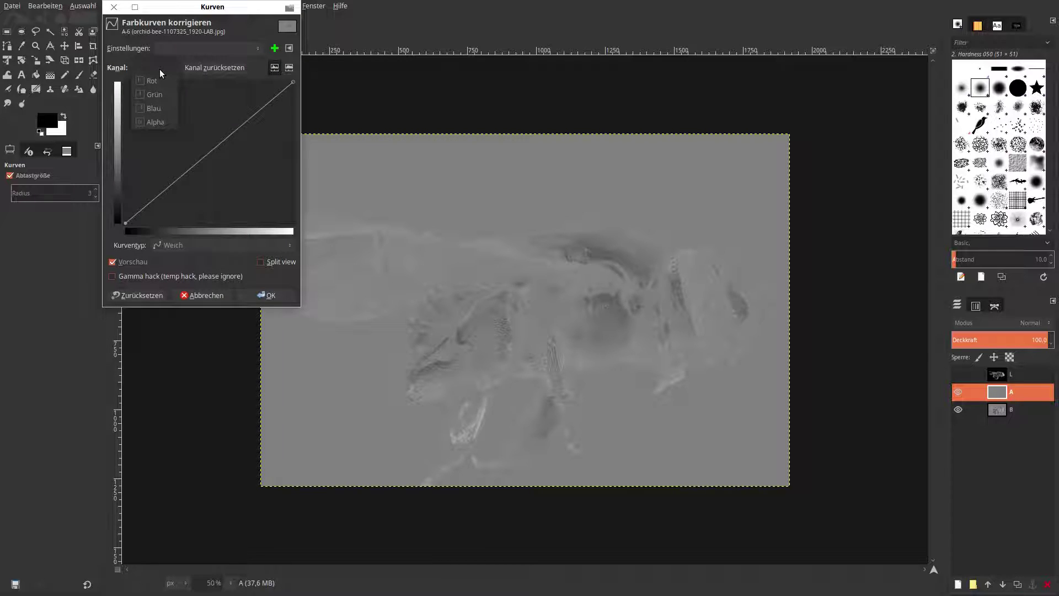
click(160, 69)
click(191, 51)
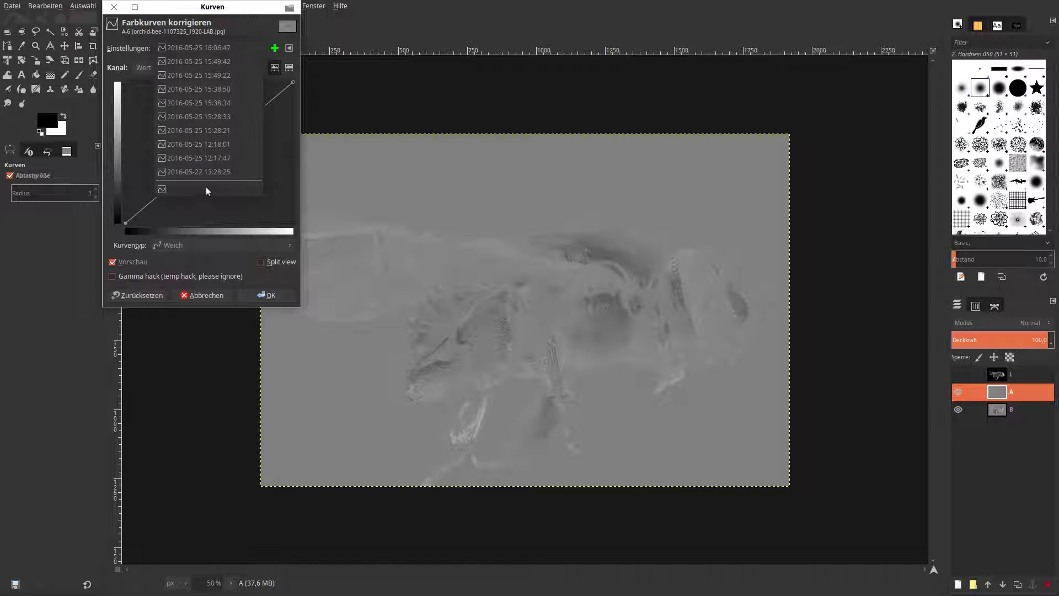
click(223, 187)
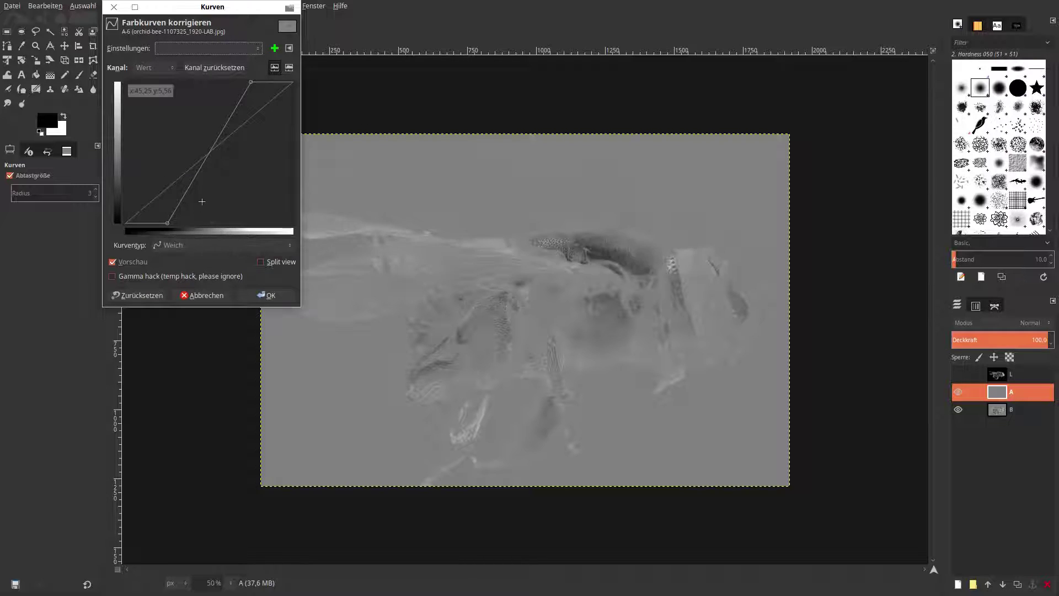
click(255, 297)
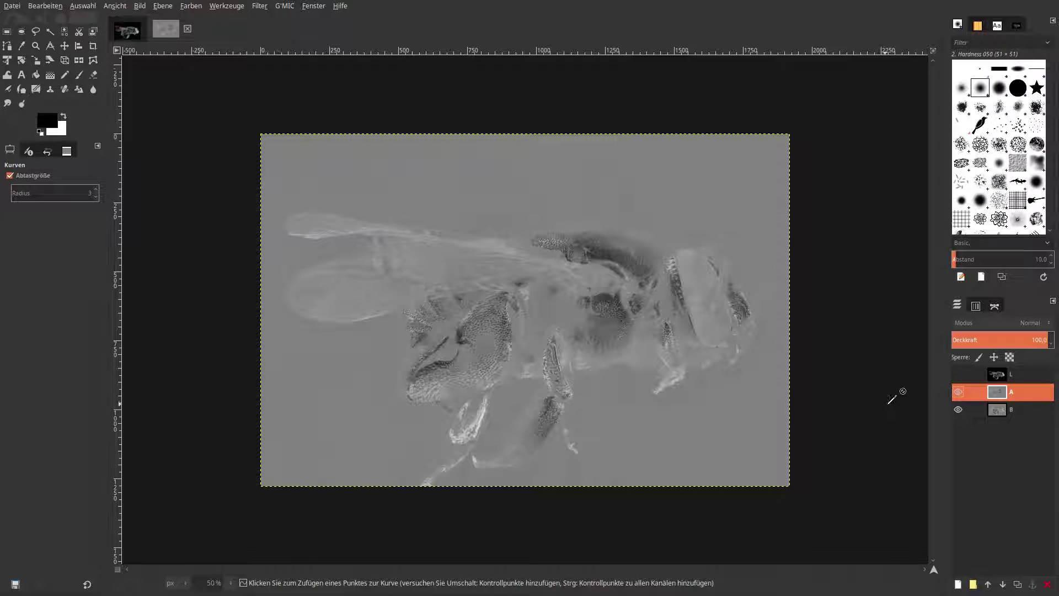
click(958, 375)
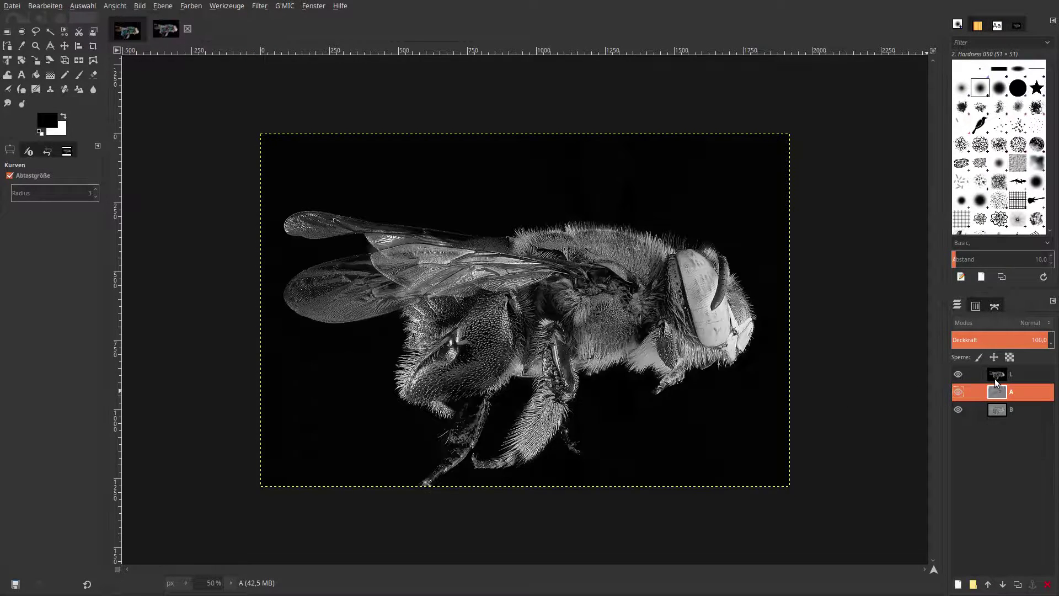
- Make layer L active and bring up Unsharp Mask, moving its dialog off the bee
click(996, 377)
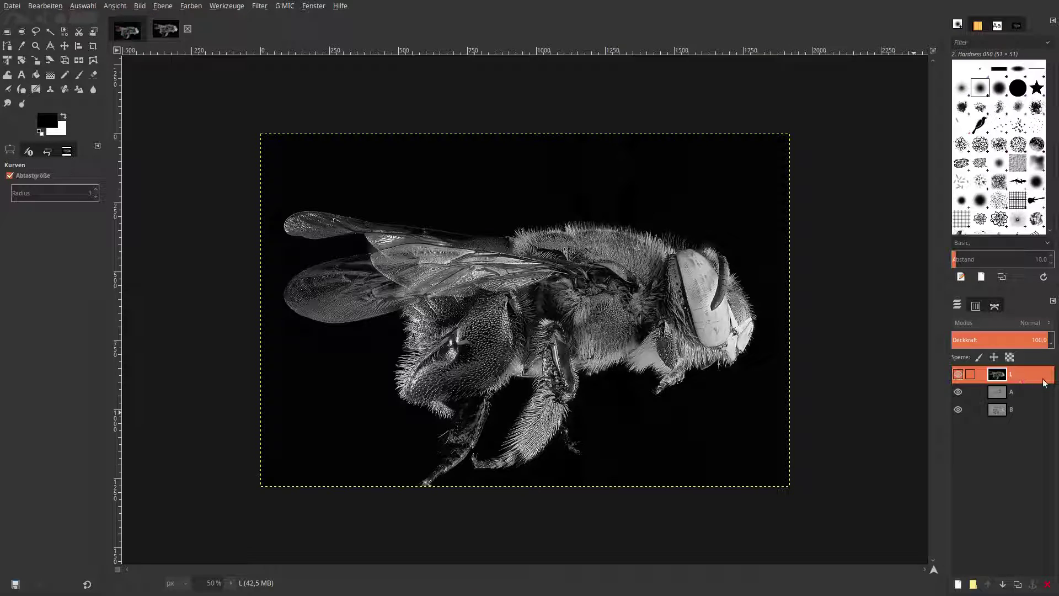
click(65, 46)
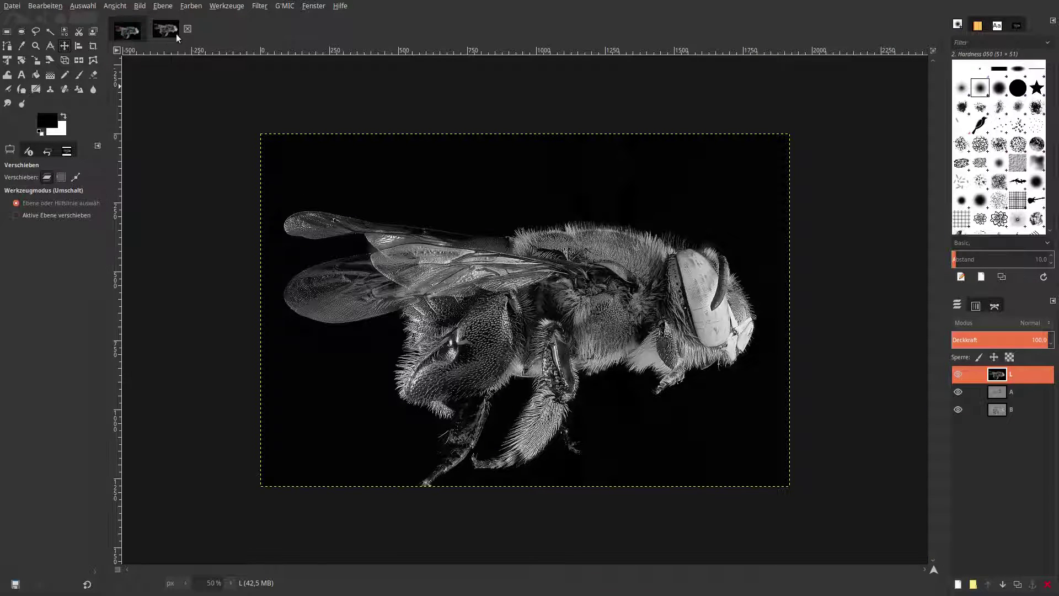
click(258, 6)
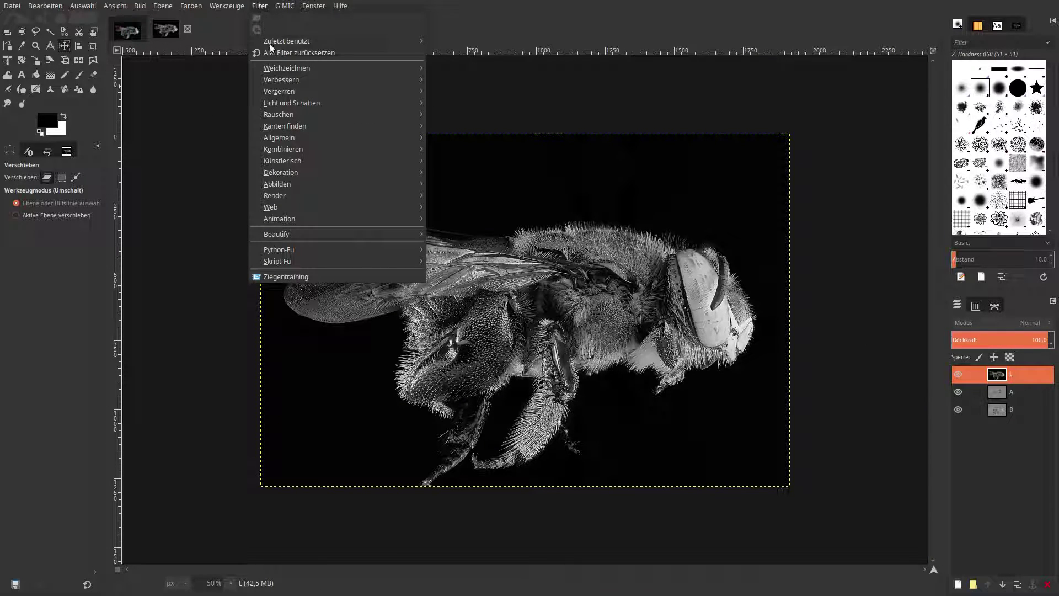
mouse_move(281, 79)
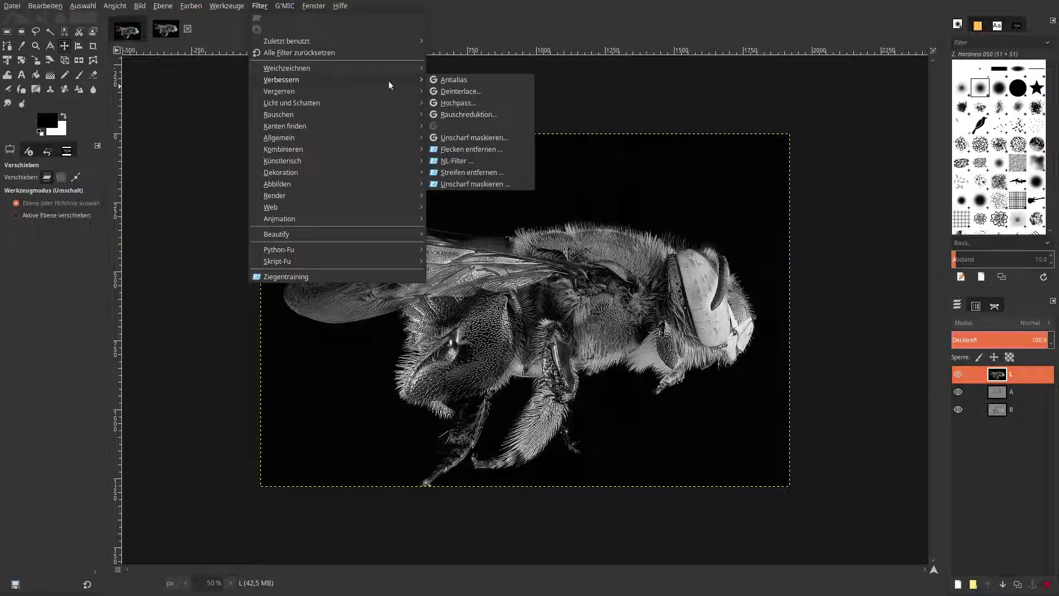
click(483, 139)
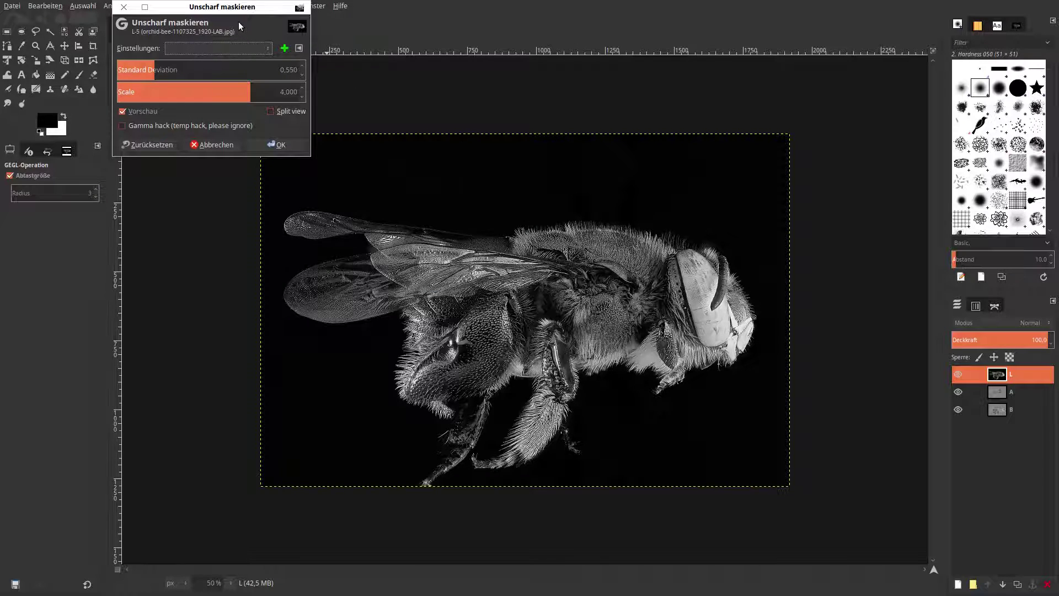
mouse_move(238, 10)
mouse_down()
mouse_move(236, 98)
mouse_move(210, 209)
mouse_up()
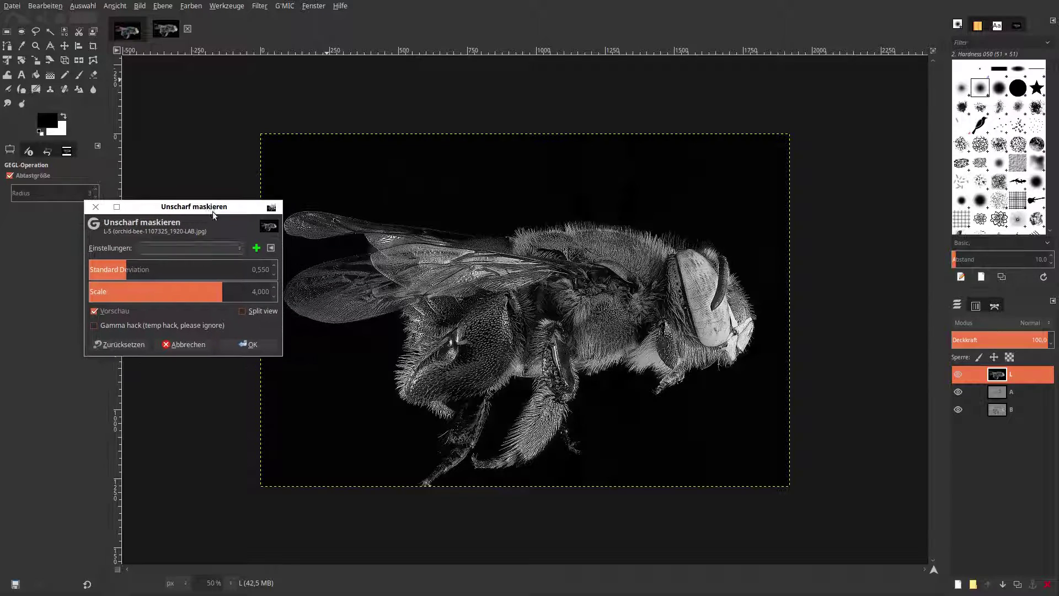
- Apply Unsharp Mask to layer L with scale 125 and standard deviation 0,250
double_click(262, 294)
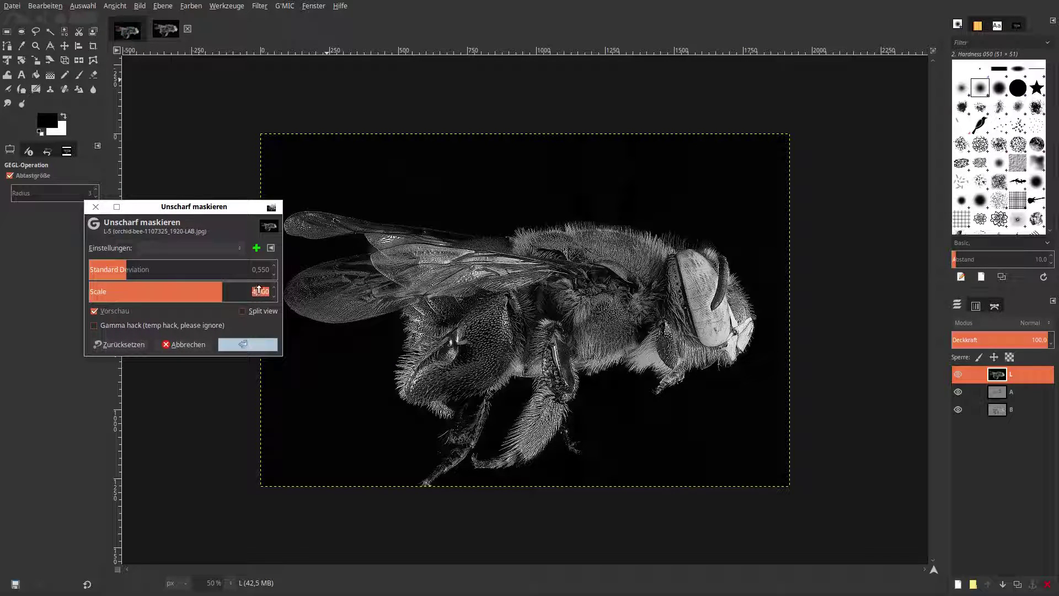
text(125)
click(261, 269)
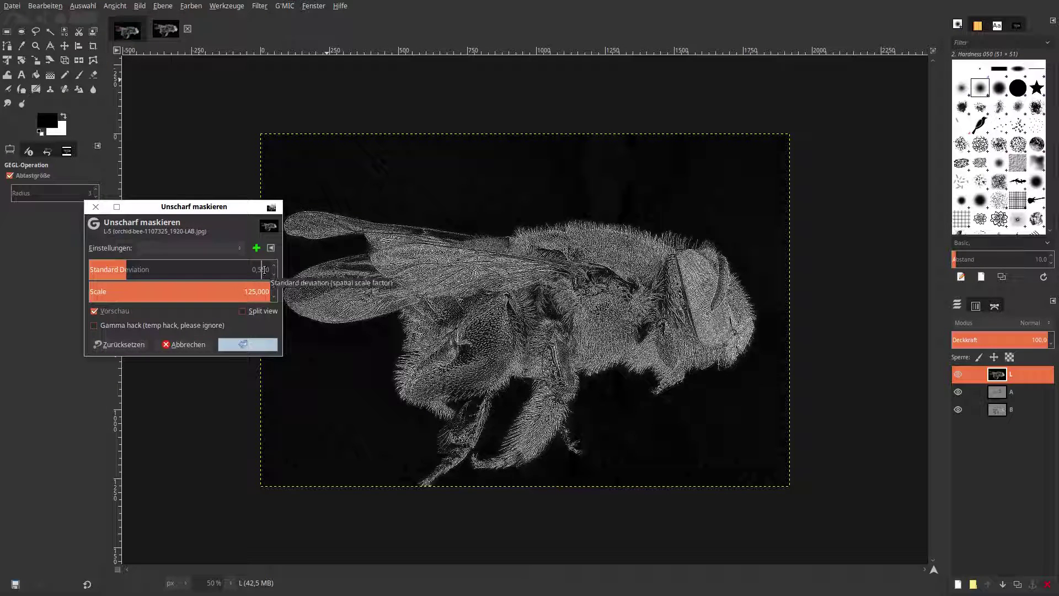
drag(261, 269, 277, 272)
text(25)
key(Tab)
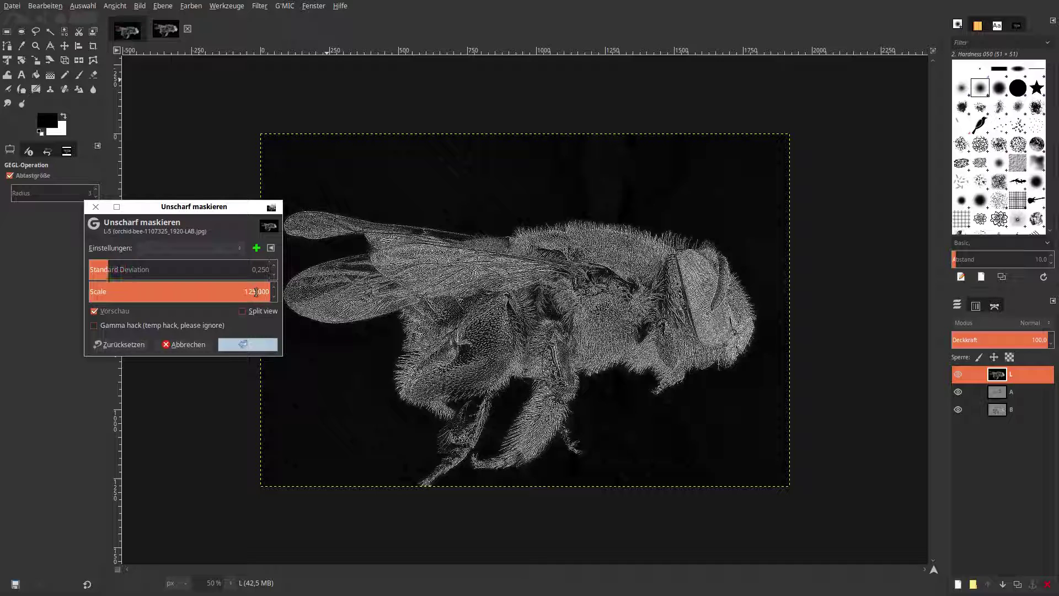
click(229, 271)
drag(229, 271, 266, 280)
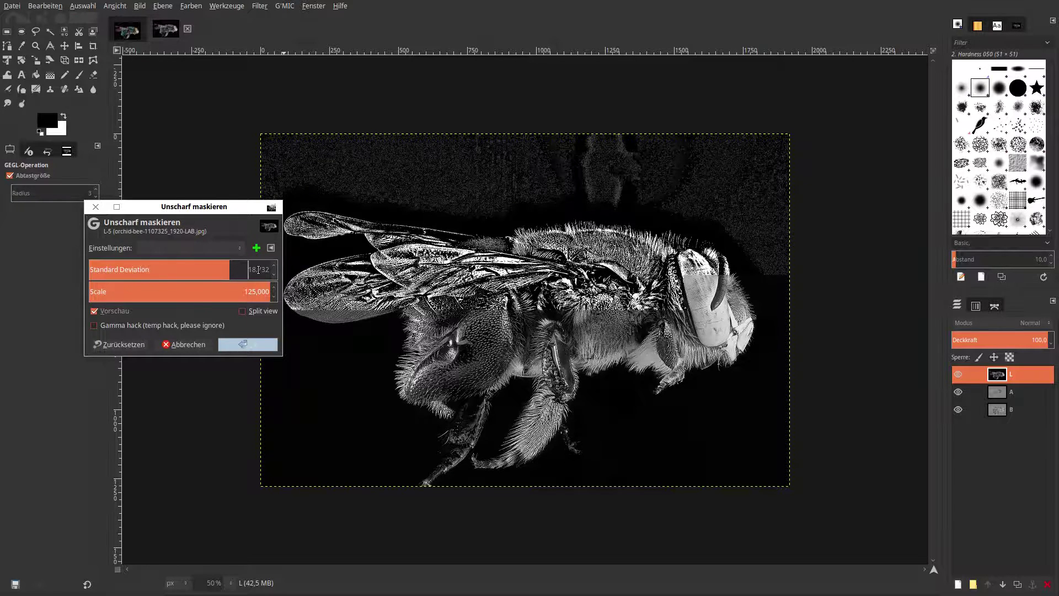
text(0,25)
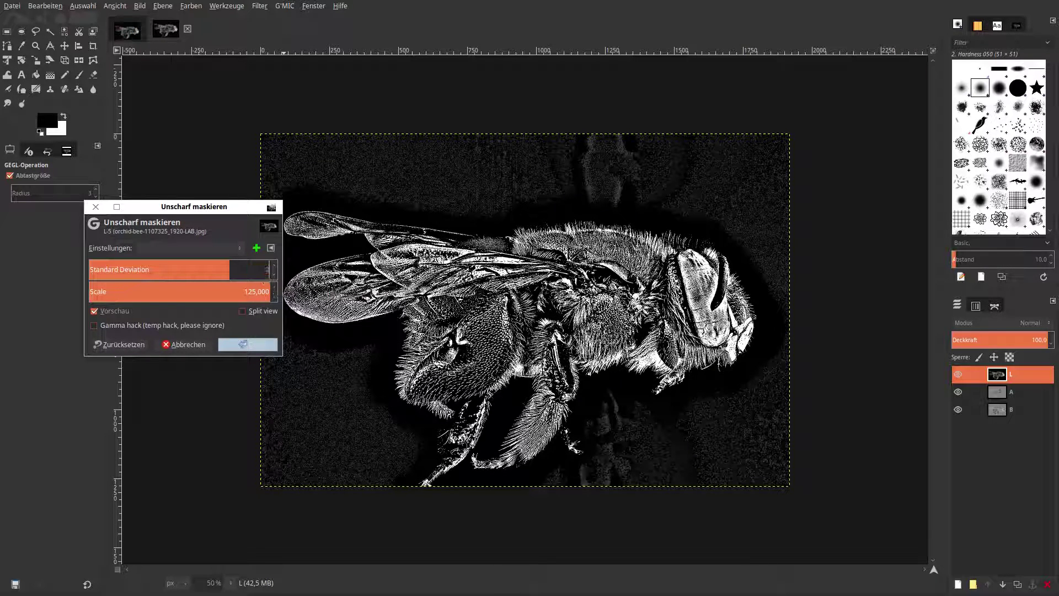
key(Return)
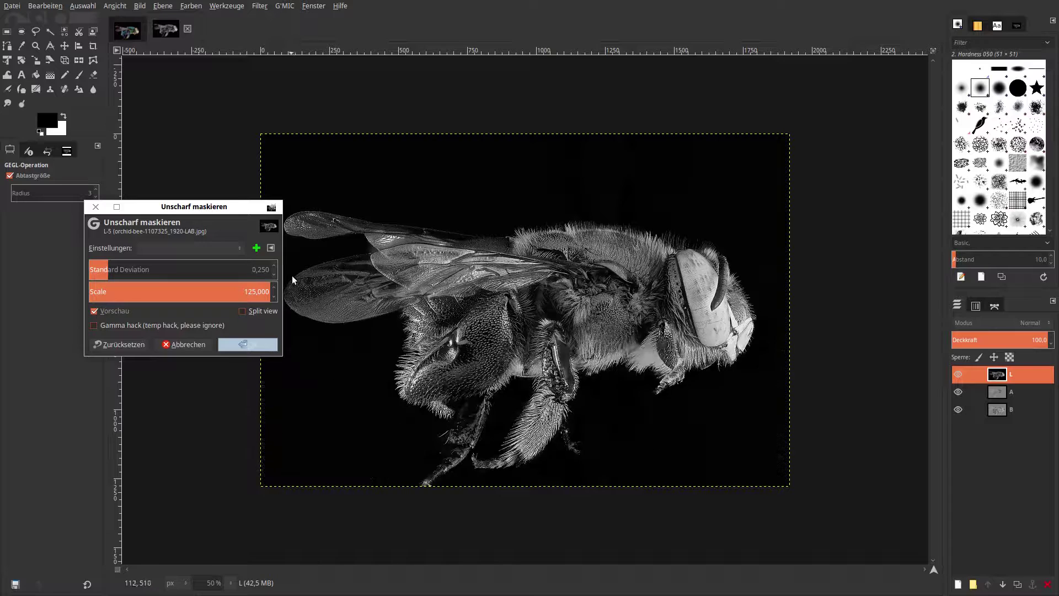
click(260, 346)
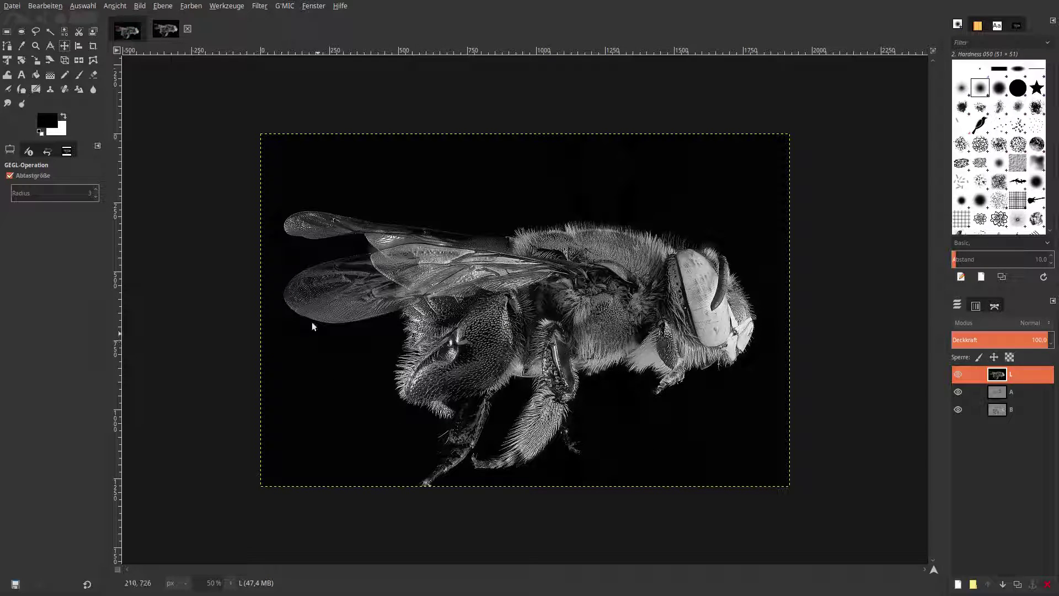
- Recompose the L, A, B layers into the bee photo and close the LAB image, discarding changes
click(190, 7)
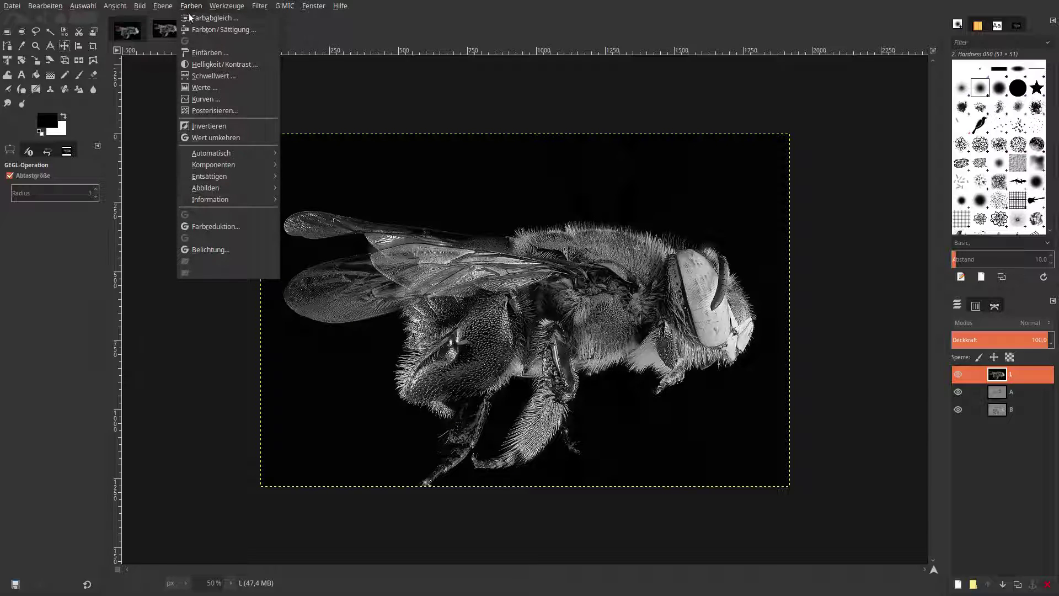
mouse_move(214, 164)
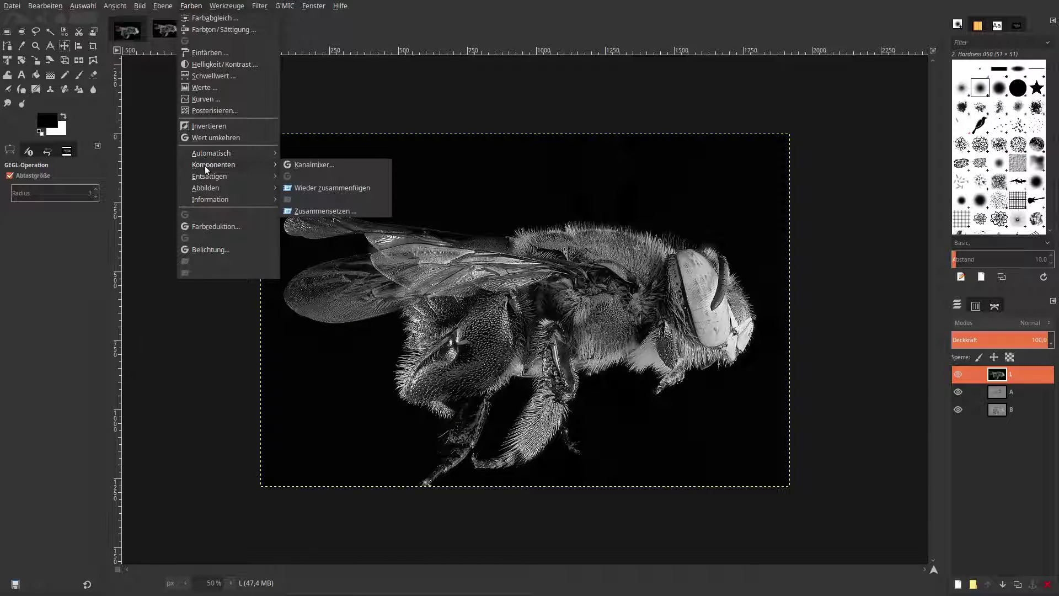
click(323, 188)
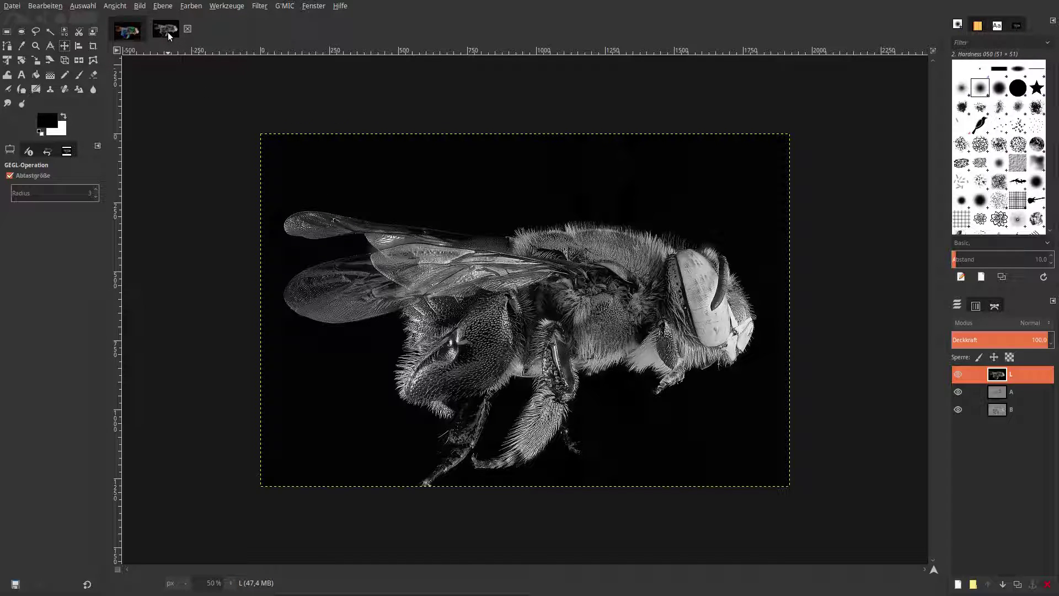
click(186, 29)
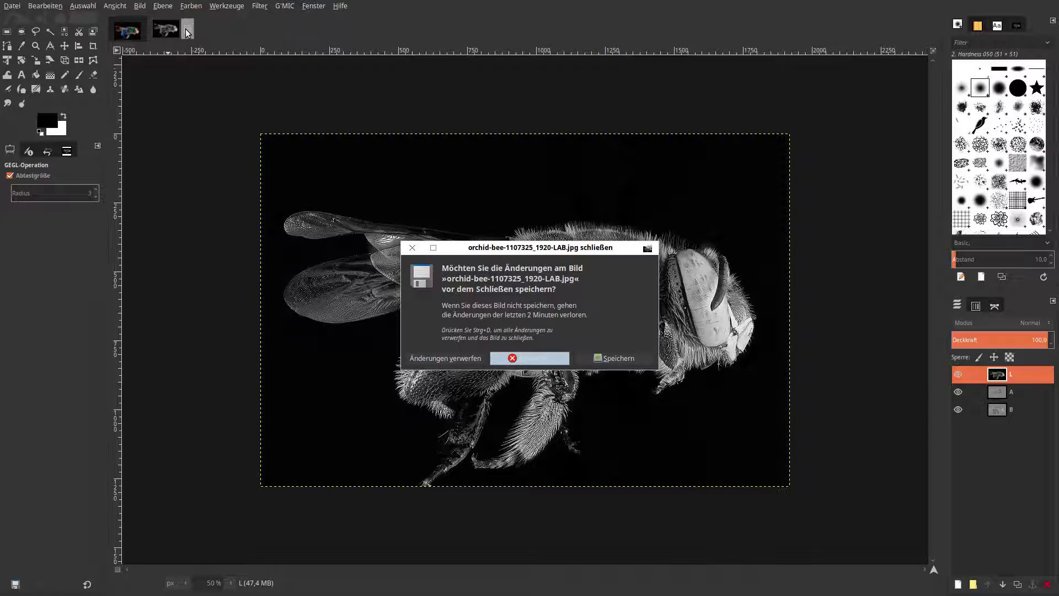
click(425, 355)
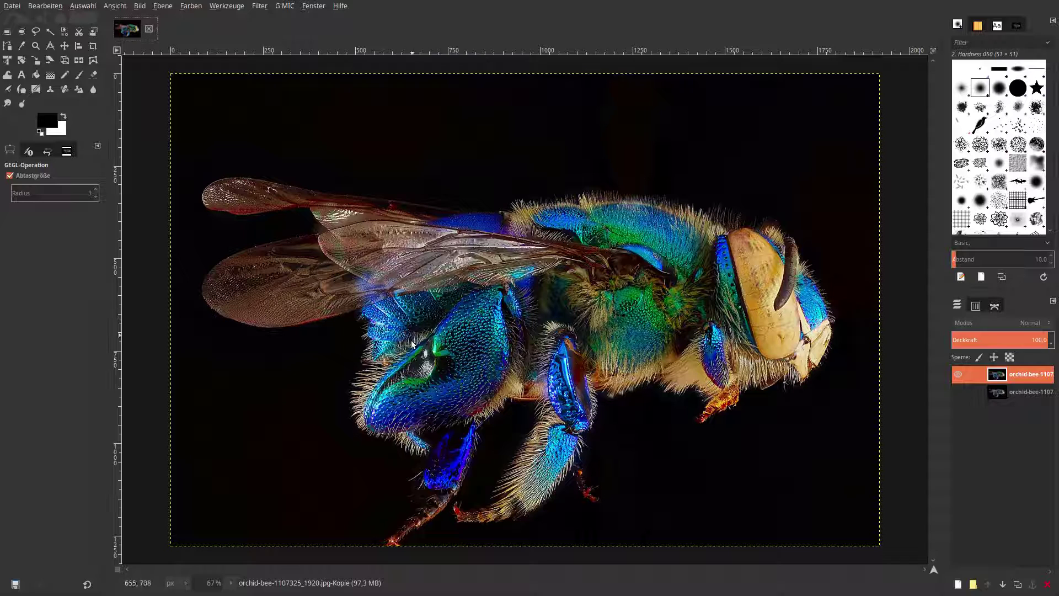
- Toggle the top layer's visibility to compare the boosted colours with the original
click(958, 393)
click(960, 374)
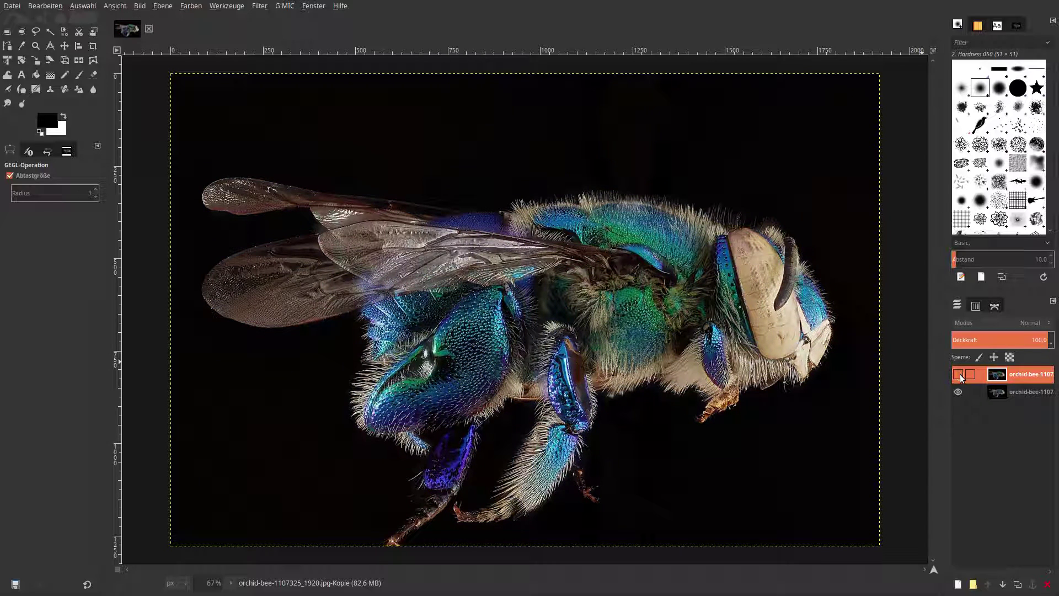
click(960, 376)
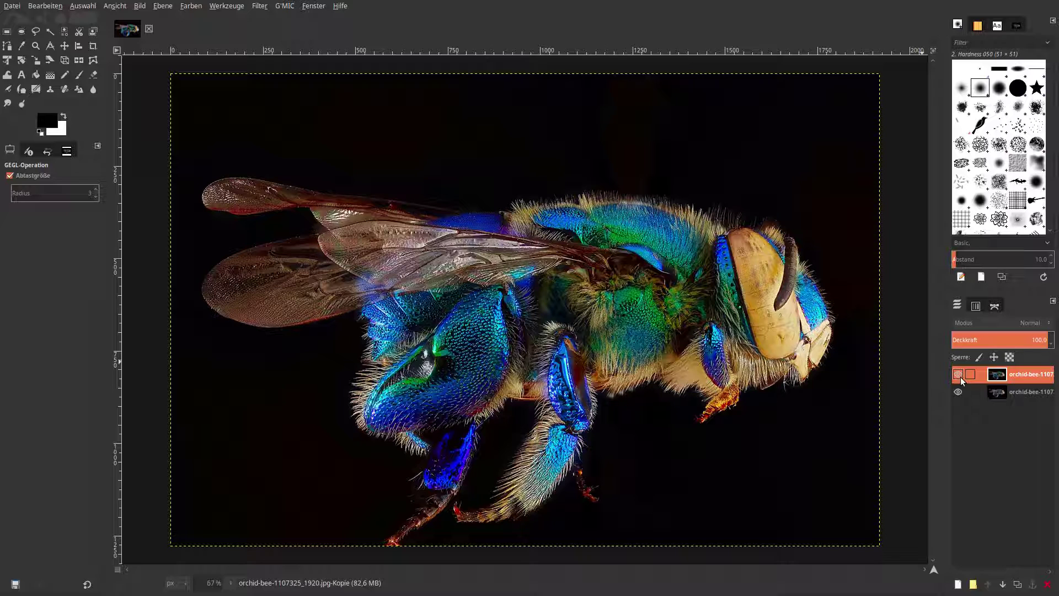
click(961, 377)
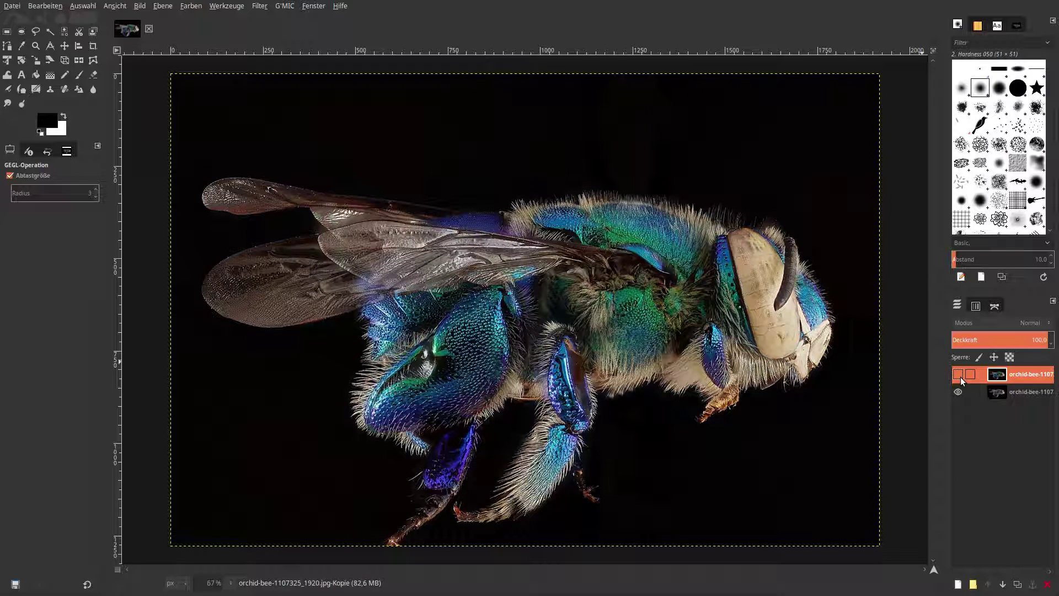
click(961, 377)
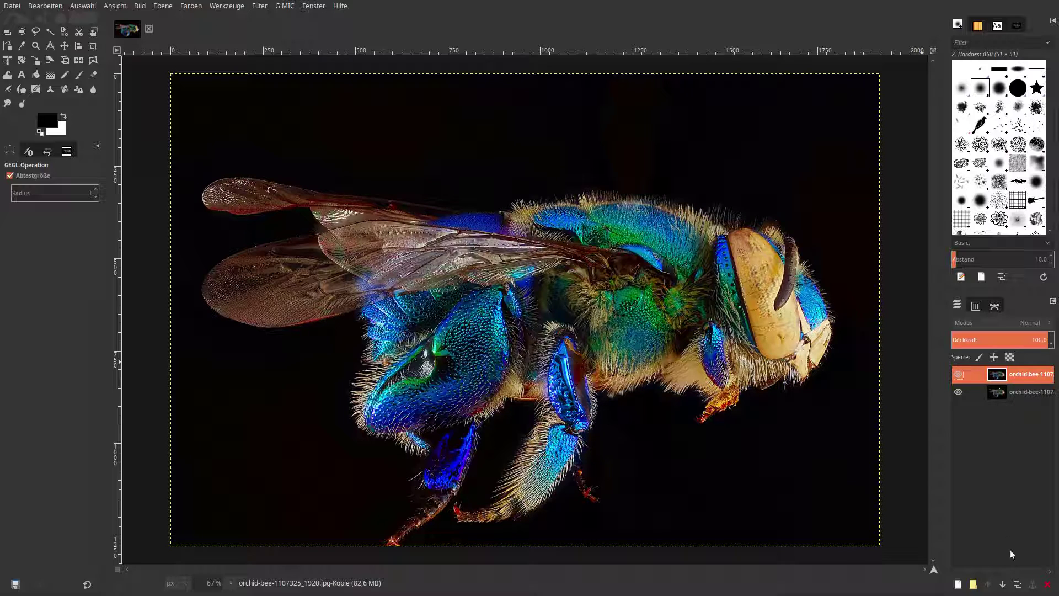
- Add two more copies of the bee layer and hide the lowest layer
click(1018, 585)
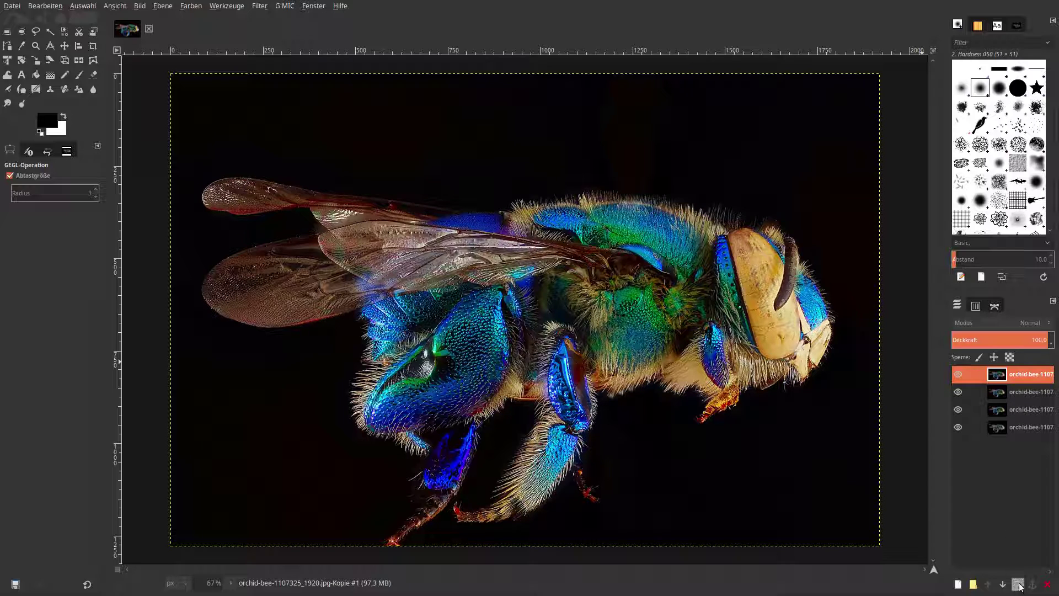
click(961, 427)
click(190, 9)
mouse_move(213, 164)
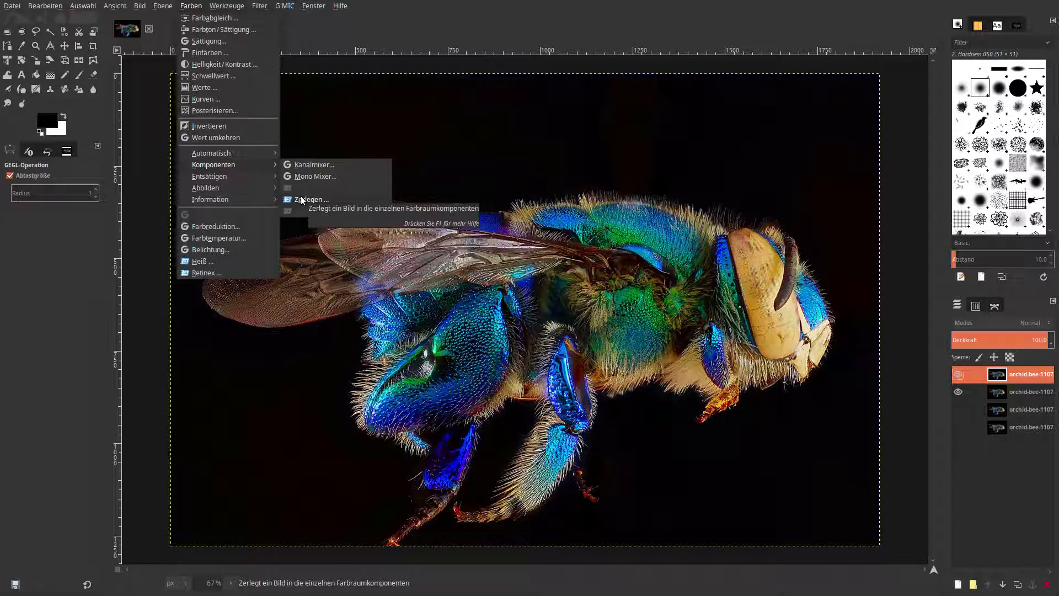
- Decompose the top bee layer in HSV mode, hiding Farbton and Wert so only Sättigung shows
click(302, 199)
click(538, 277)
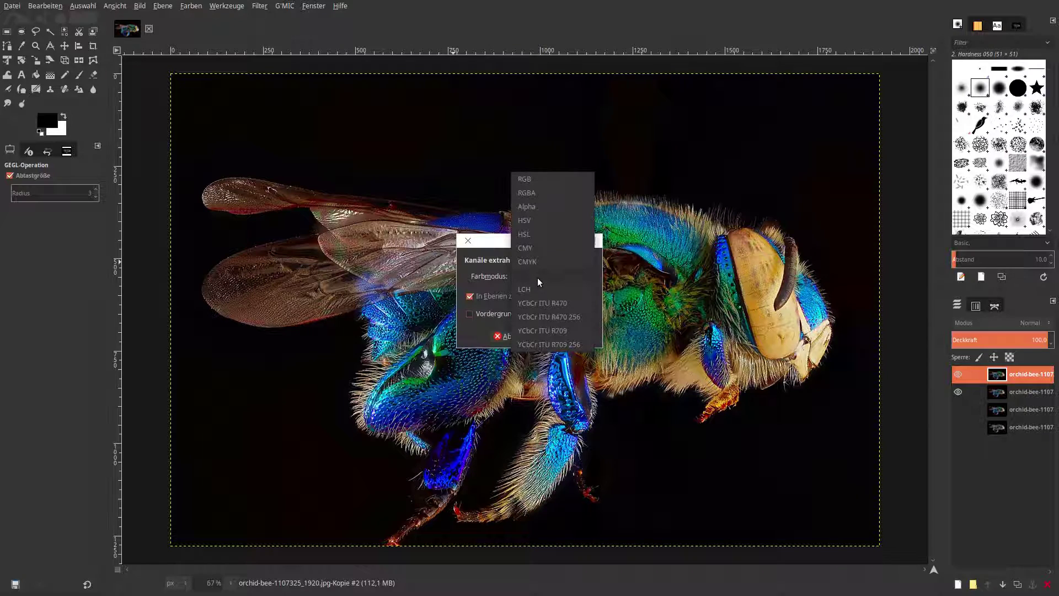
click(535, 223)
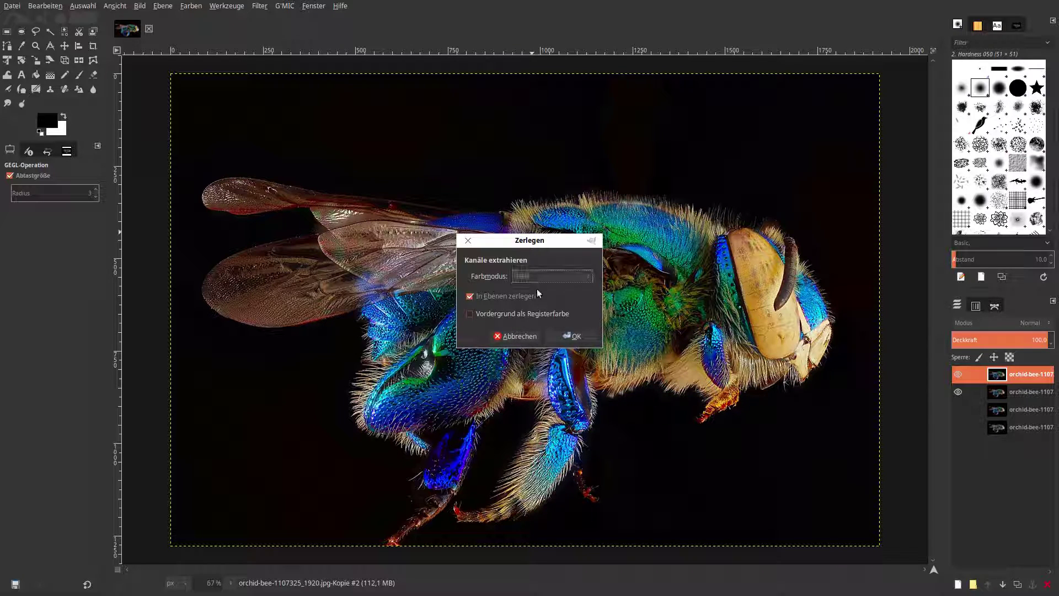
click(574, 336)
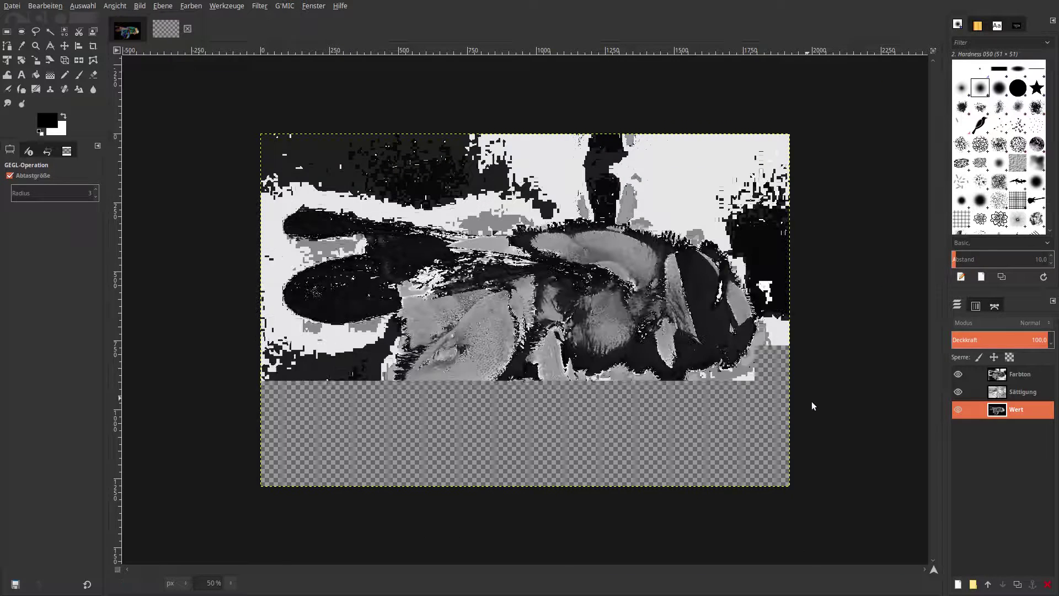
click(959, 375)
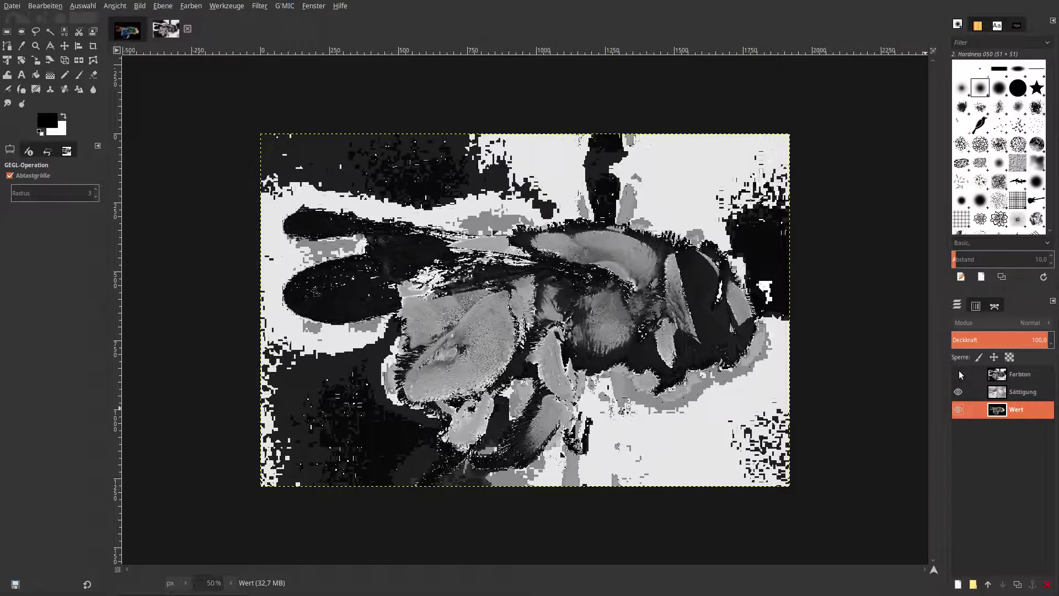
click(959, 411)
click(1005, 396)
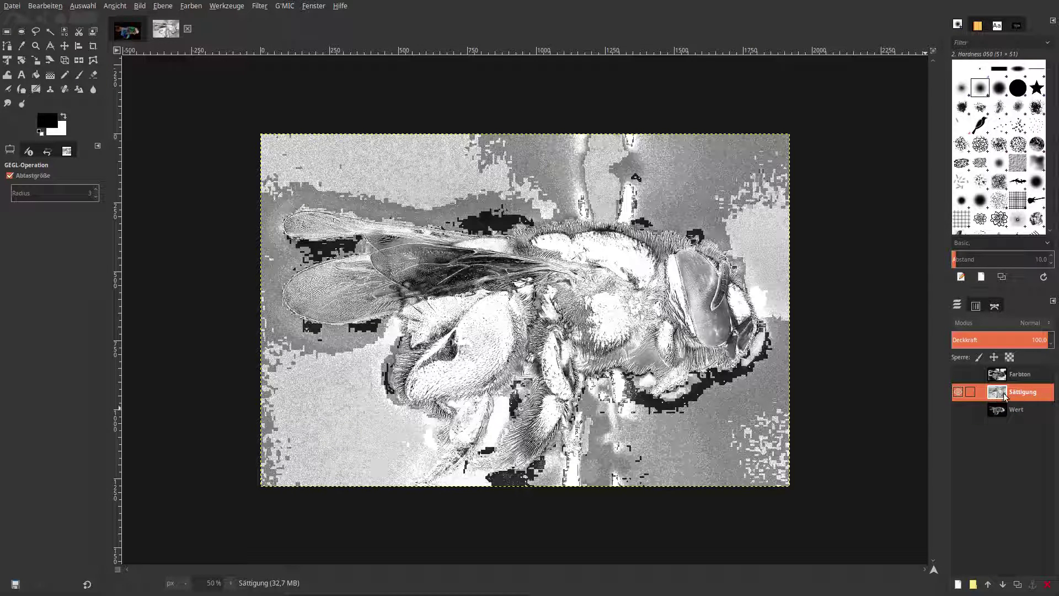
- Copy the Sättigung layer, return to the bee image, and add a white opaque mask to the top layer
right_click(500, 288)
mouse_move(530, 310)
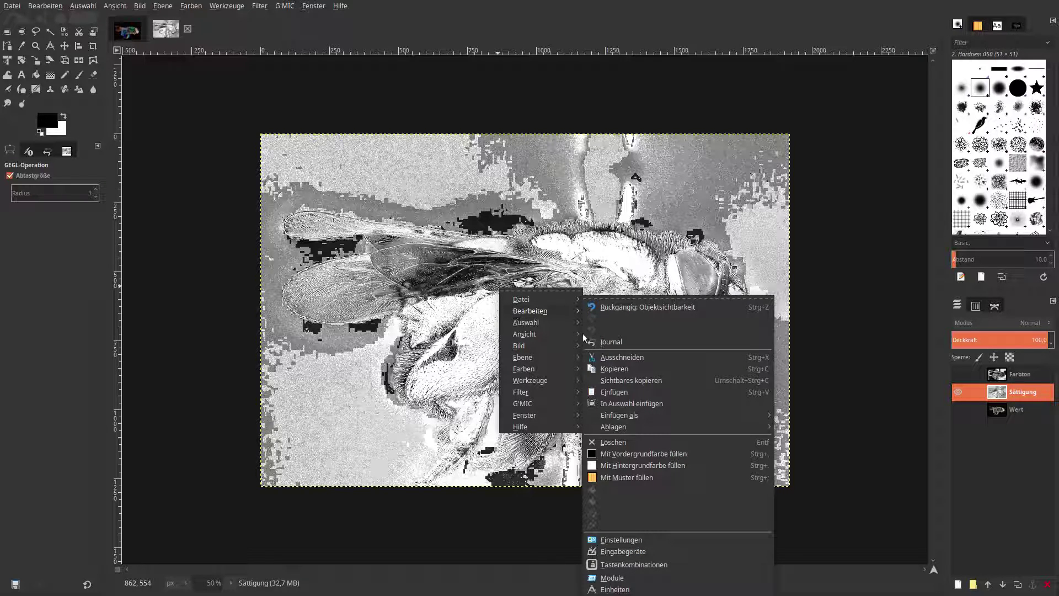
click(614, 369)
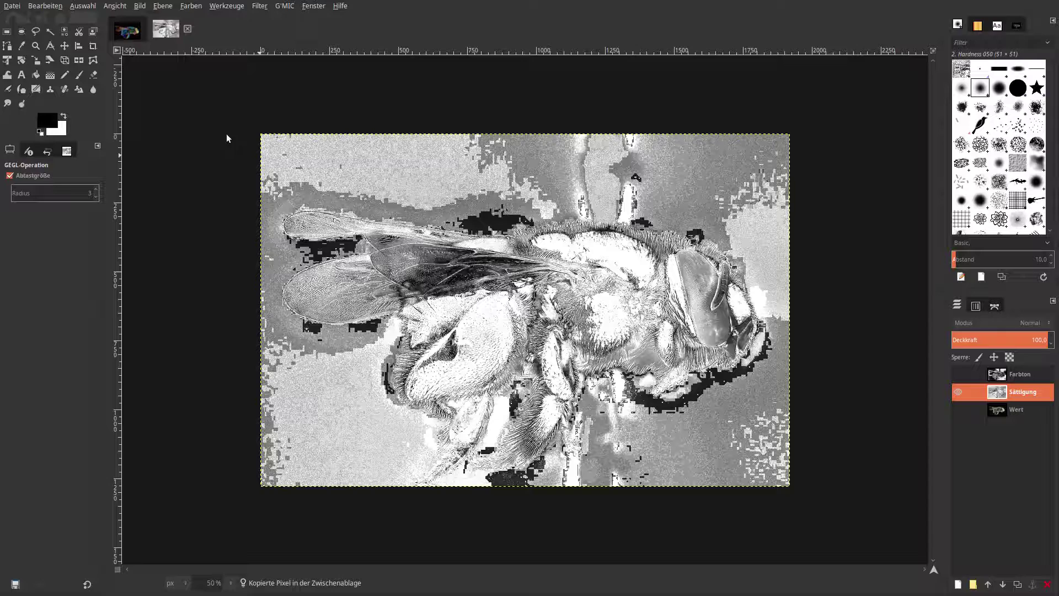
click(128, 32)
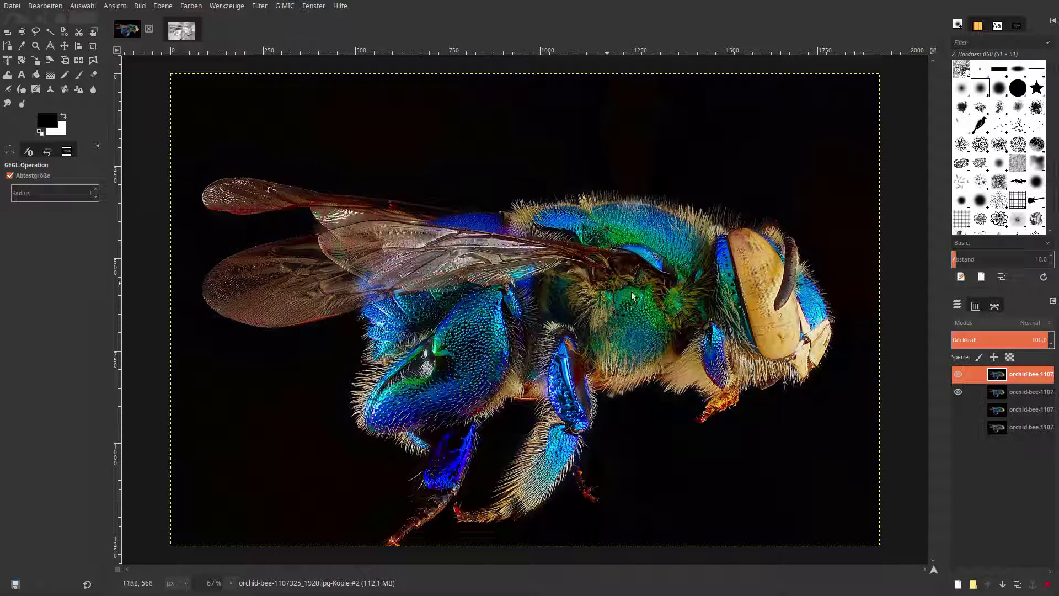
right_click(1024, 373)
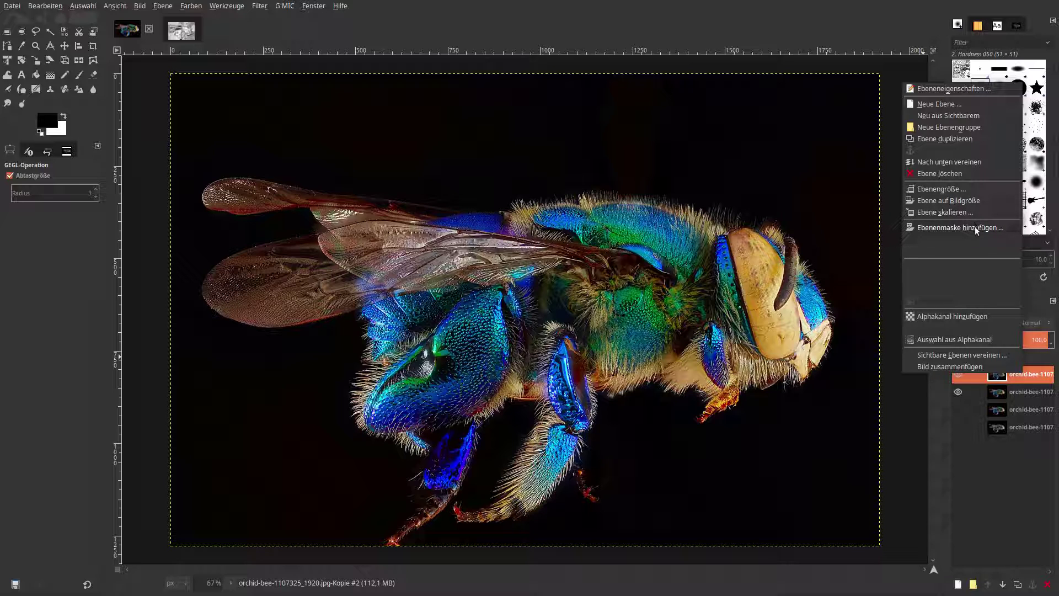
click(975, 227)
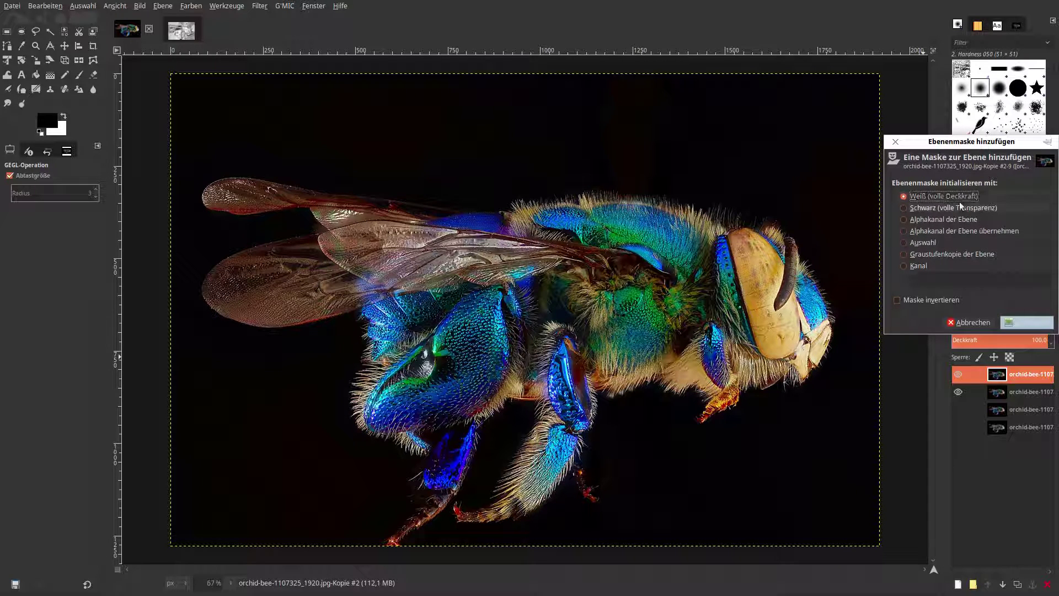
click(1018, 323)
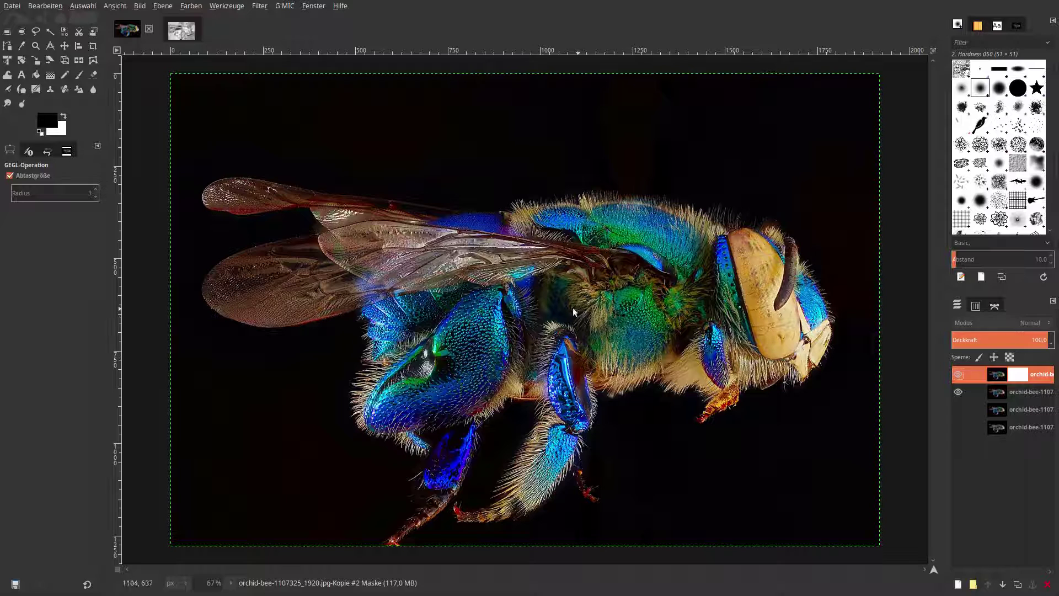
- Paste the saturation channel into the mask, anchor it, and reselect the layer's pixels
right_click(492, 291)
mouse_move(523, 311)
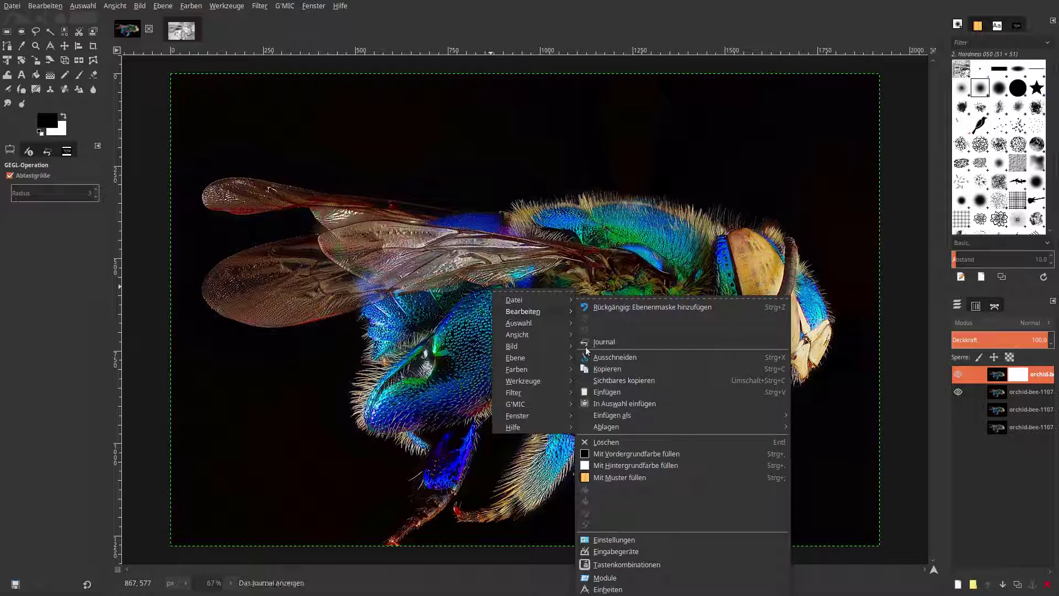
click(617, 391)
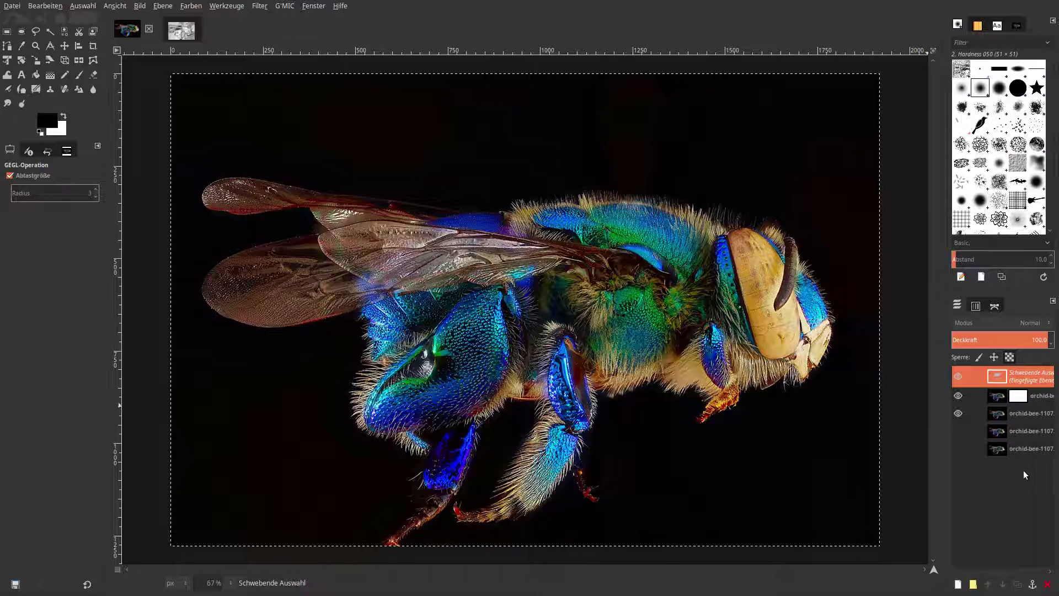
click(1033, 585)
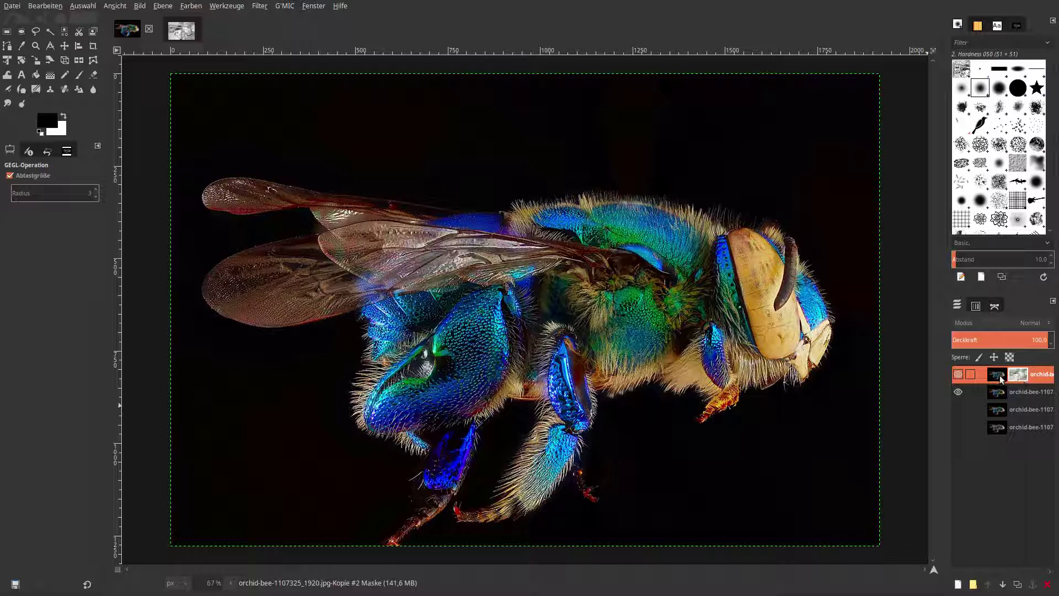
click(1000, 377)
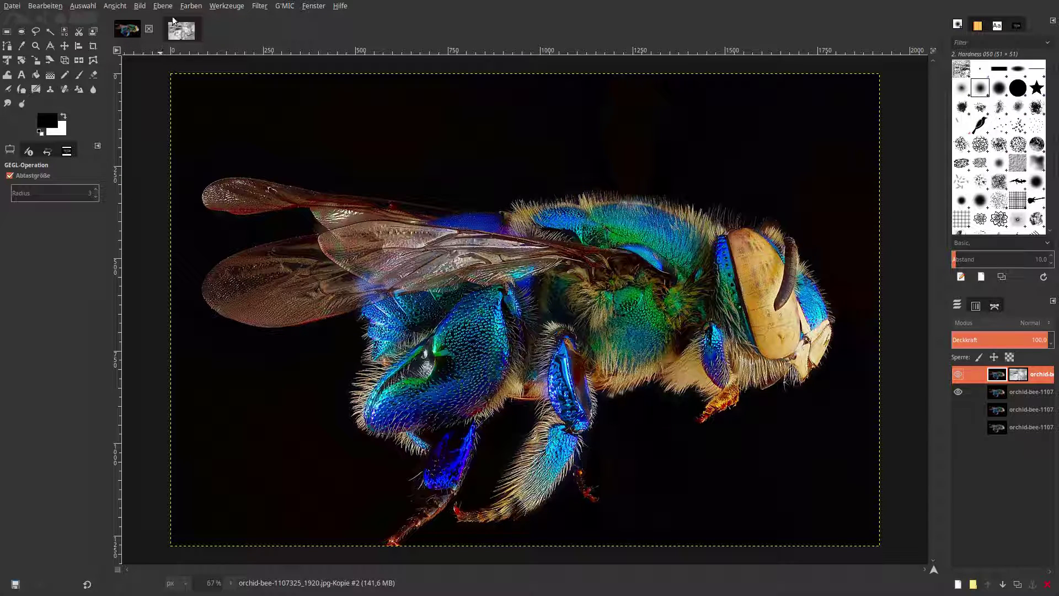
- Apply Farben > Sättigung at scale 1.500 to the masked top bee layer
click(191, 6)
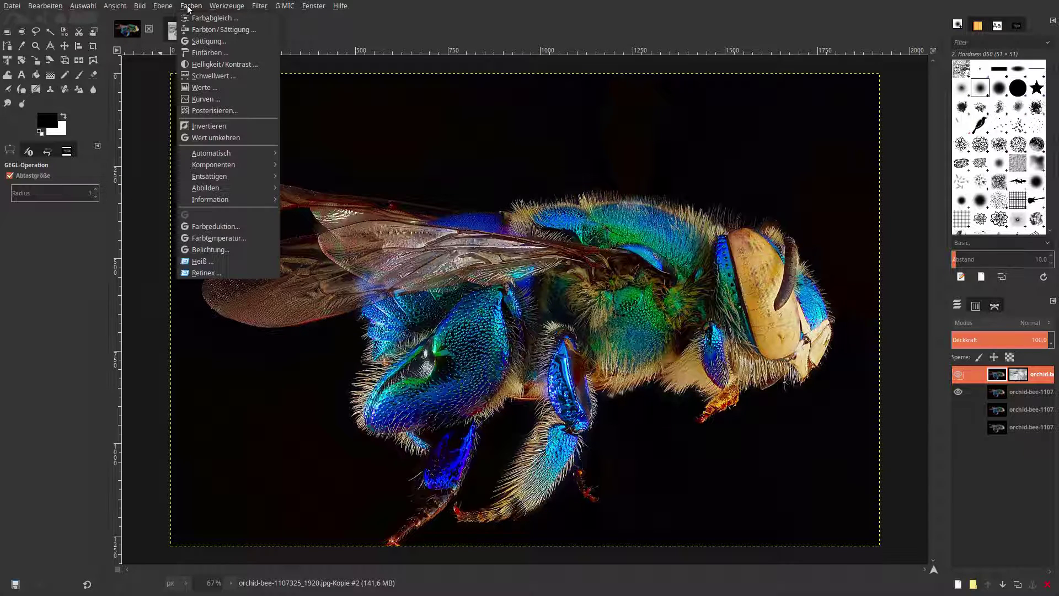
click(199, 40)
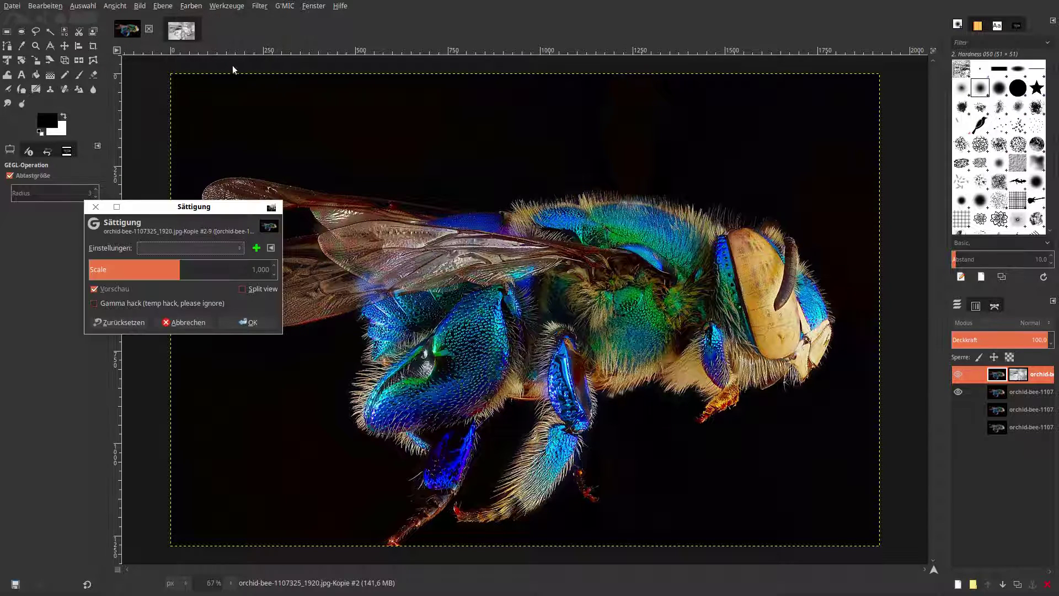
double_click(263, 270)
text(500)
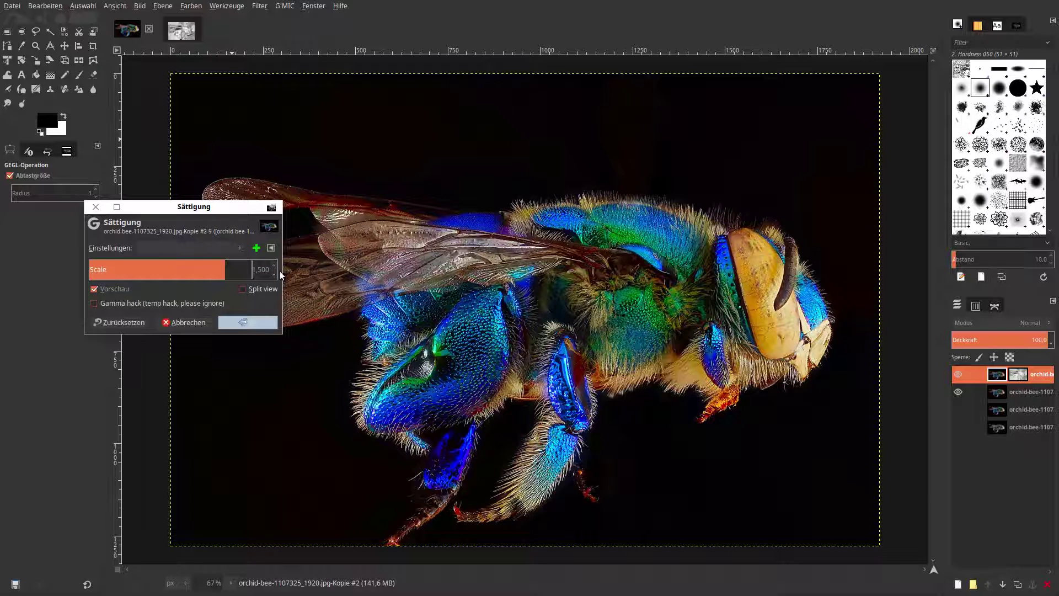
click(260, 321)
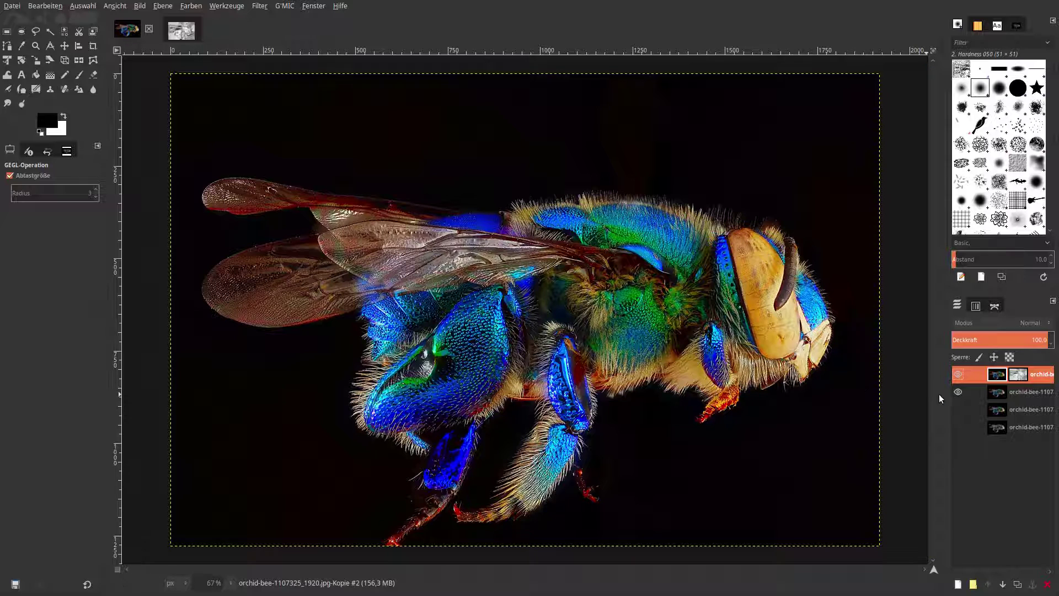
- Merge the masked top layer down (Nach unten vereinen), then toggle layer visibility to compare before and after
right_click(996, 377)
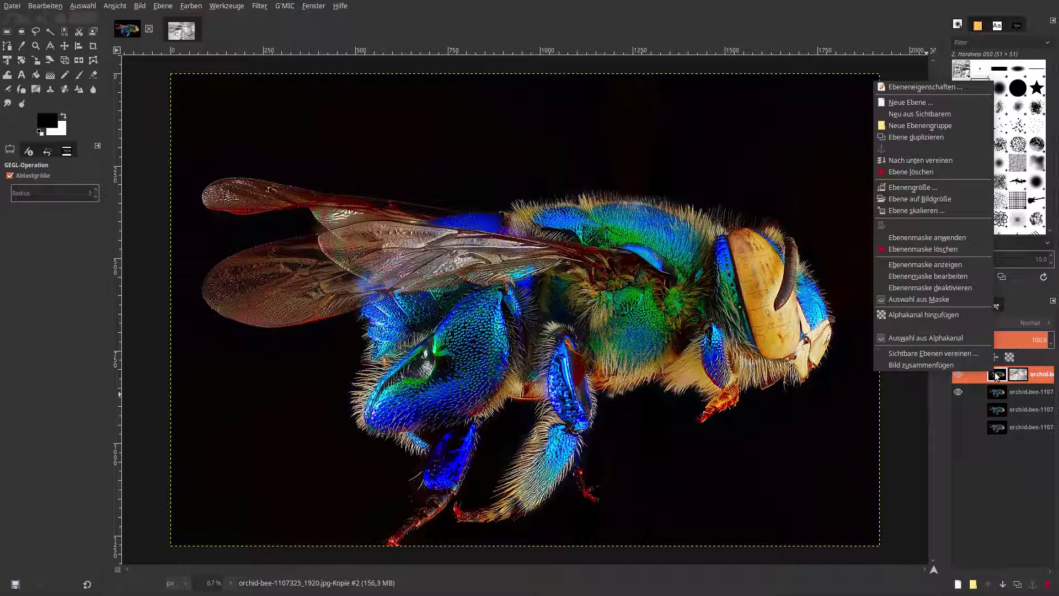
click(943, 162)
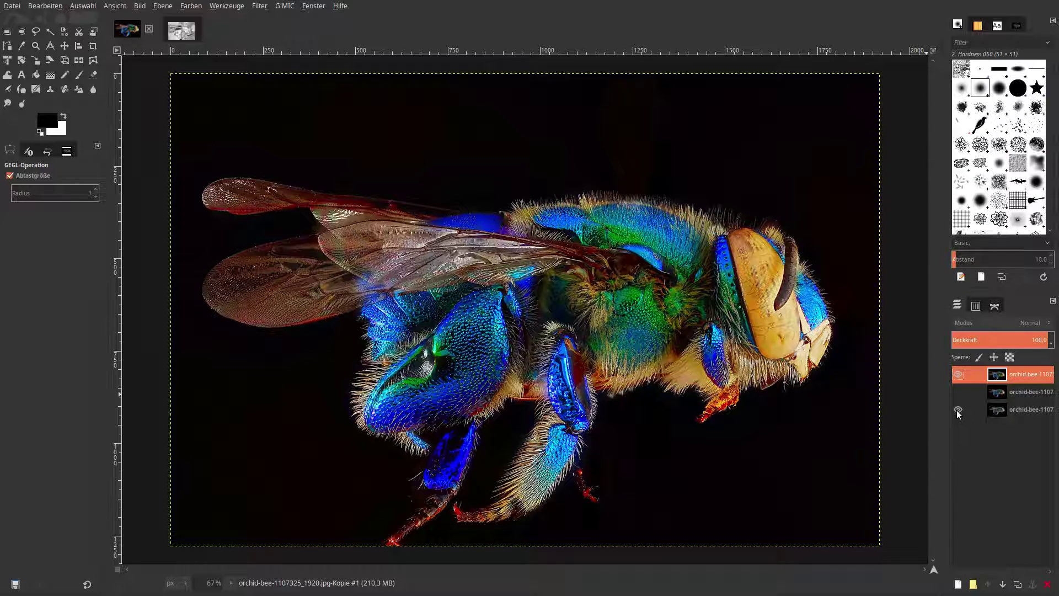
click(958, 375)
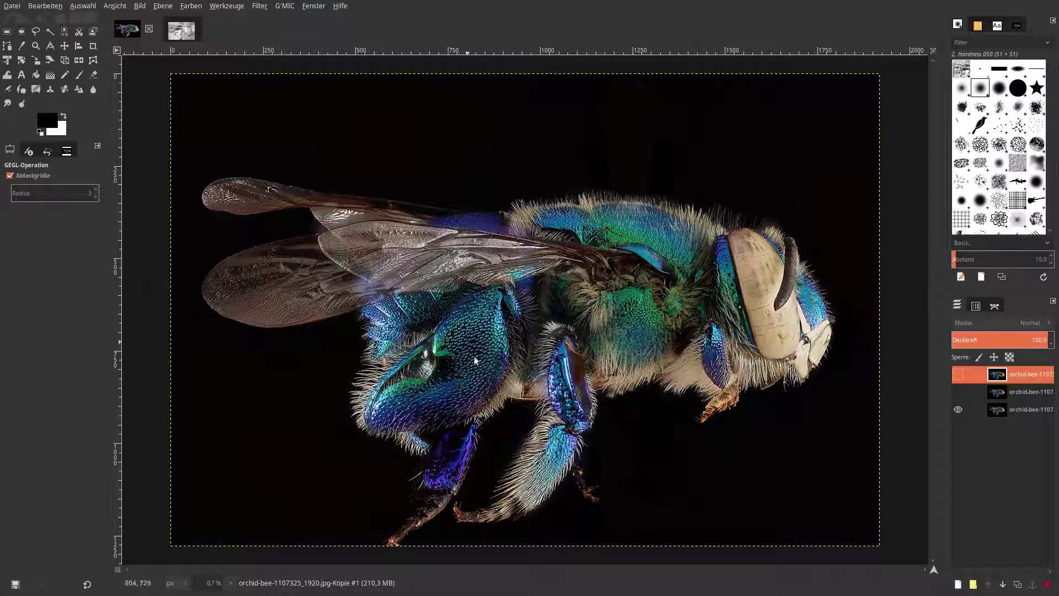
click(958, 392)
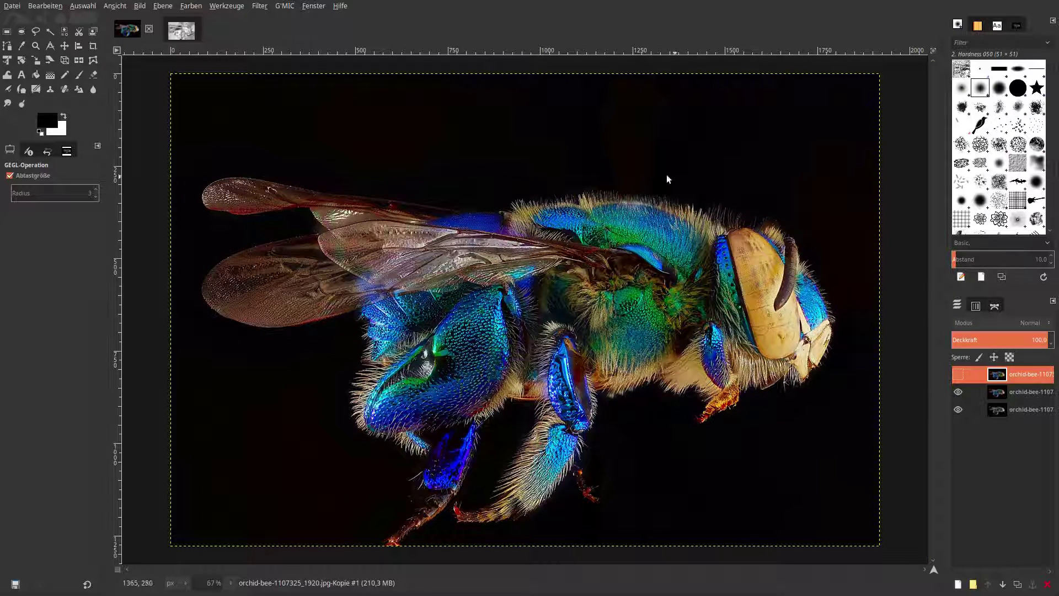
click(958, 374)
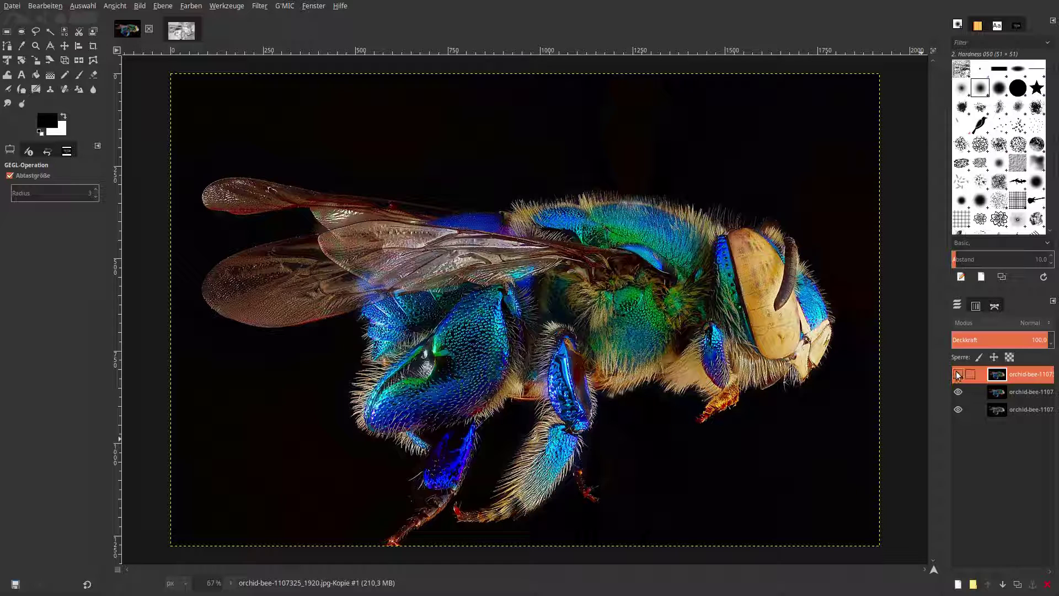